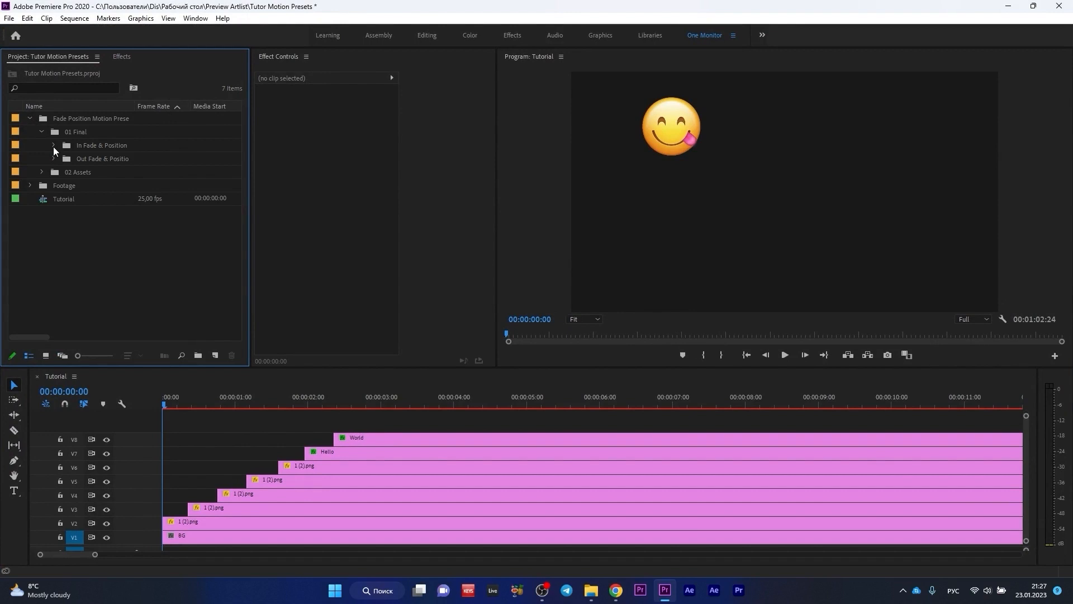
# Open the Bottom sequence from the Bounce_High_Fade_Position bin inside In Fade & Position and scrub through its animation.
pyautogui.click(53, 145)
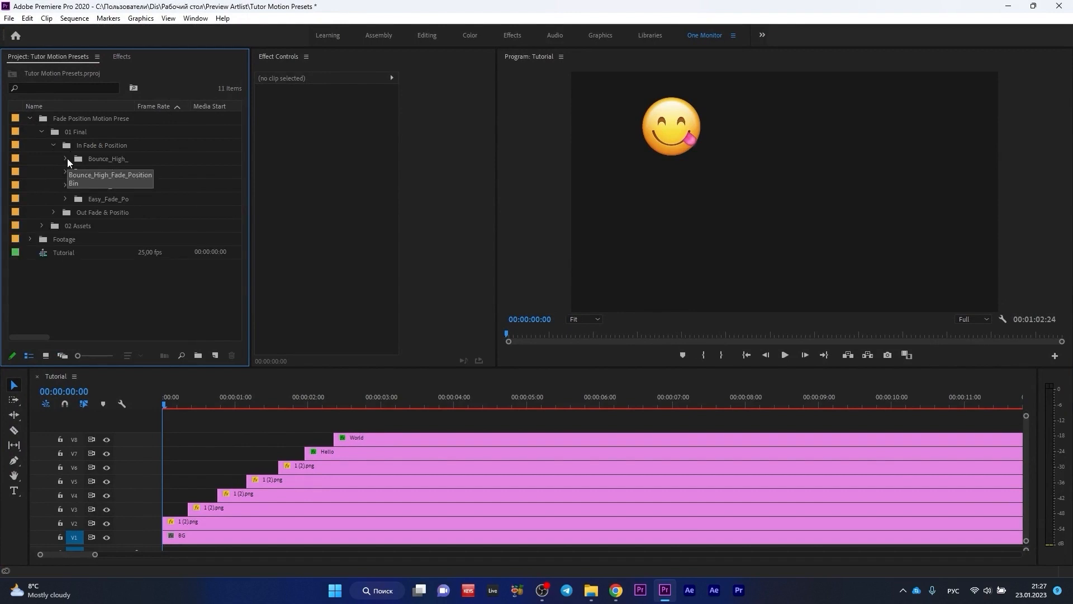
pyautogui.click(65, 172)
pyautogui.click(66, 171)
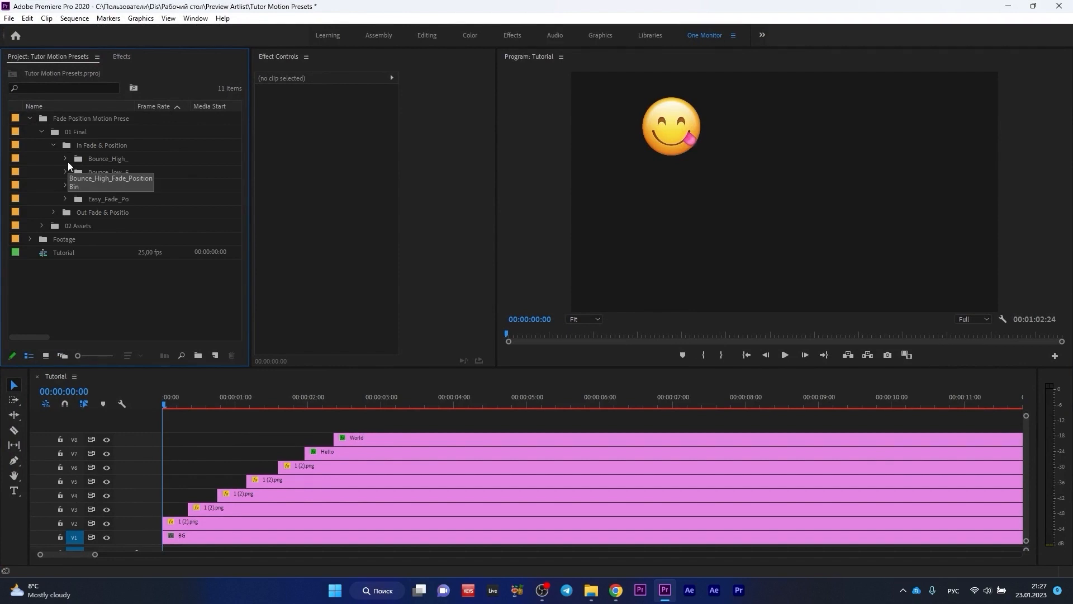
pyautogui.click(66, 160)
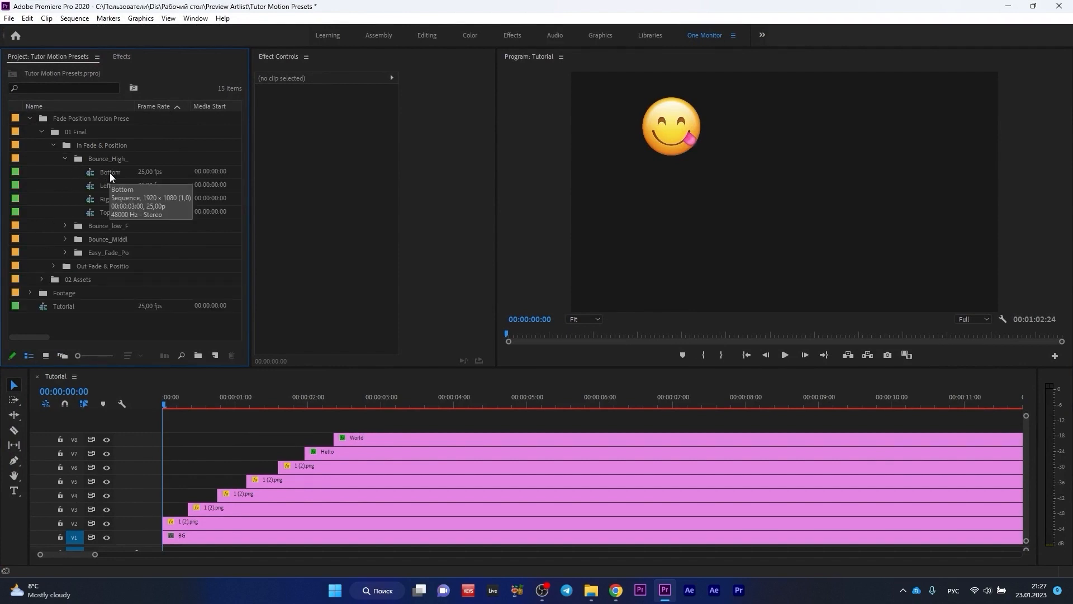
pyautogui.doubleClick(110, 172)
pyautogui.moveTo(240, 400); pyautogui.dragTo(177, 400)
# Open the Left sequence of the Bounce_High_Fade_Position bin and copy the Transform effect from its Thug_Image_700px.png clip.
pyautogui.doubleClick(108, 188)
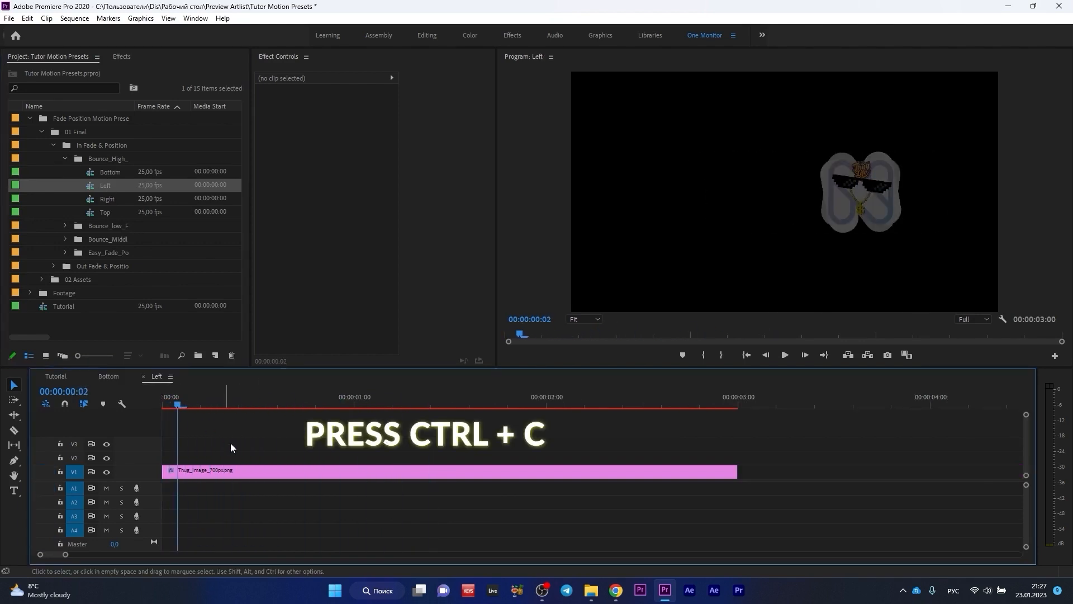
pyautogui.click(224, 468)
pyautogui.scroll(-3, 454, 225)
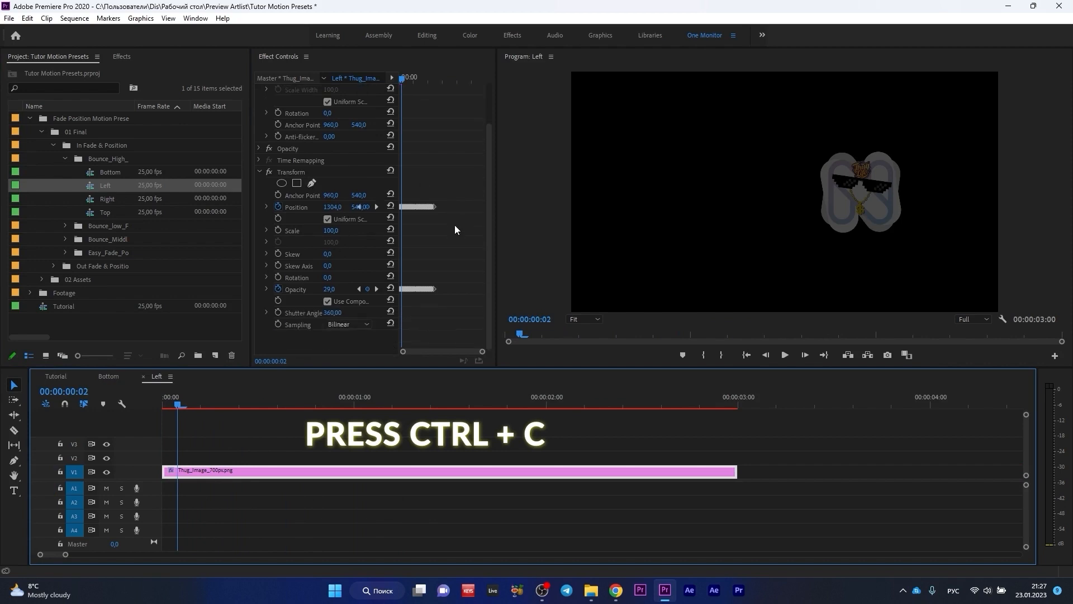
pyautogui.scroll(3, 454, 226)
pyautogui.click(293, 218)
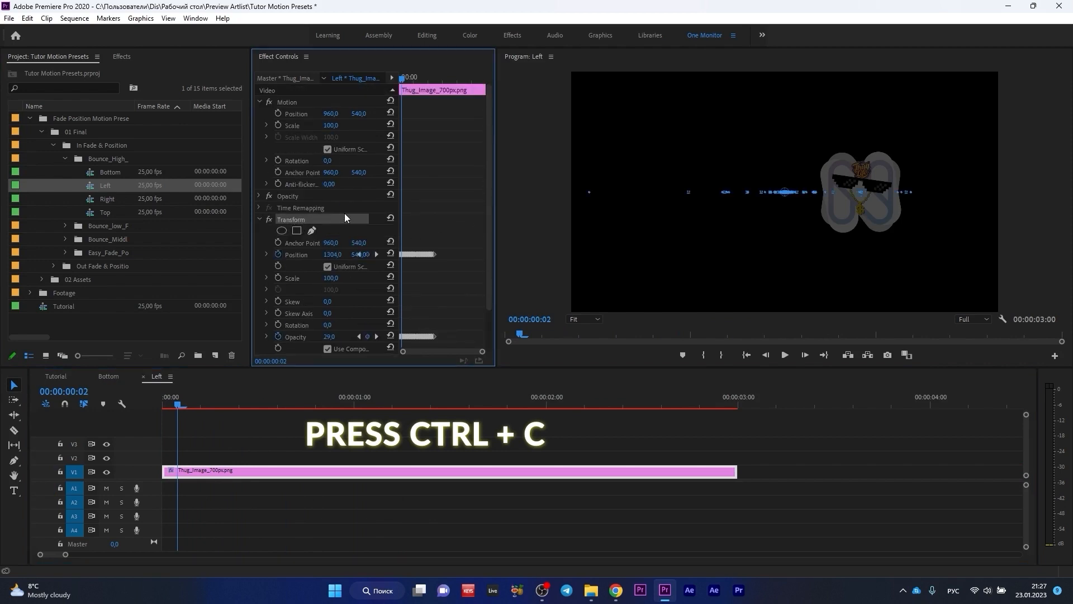
# Return to the Tutorial sequence and paste the copied Transform effect onto the 1 (2).png clip on V2.
pyautogui.click(106, 376)
pyautogui.click(51, 376)
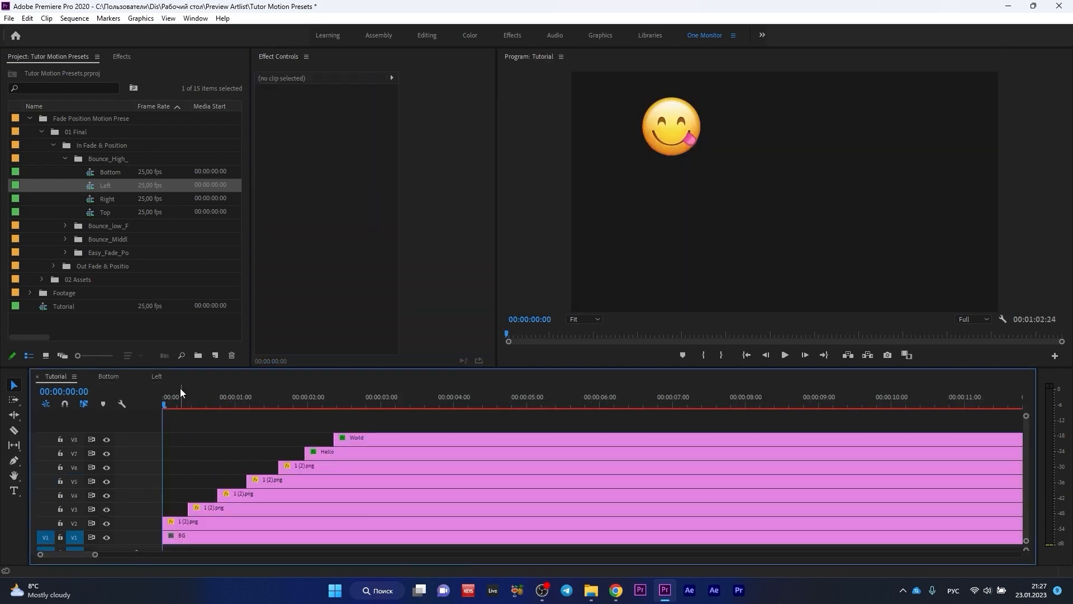
pyautogui.moveTo(181, 389)
pyautogui.mouseDown()
pyautogui.moveTo(331, 399)
pyautogui.moveTo(180, 411)
pyautogui.mouseUp()
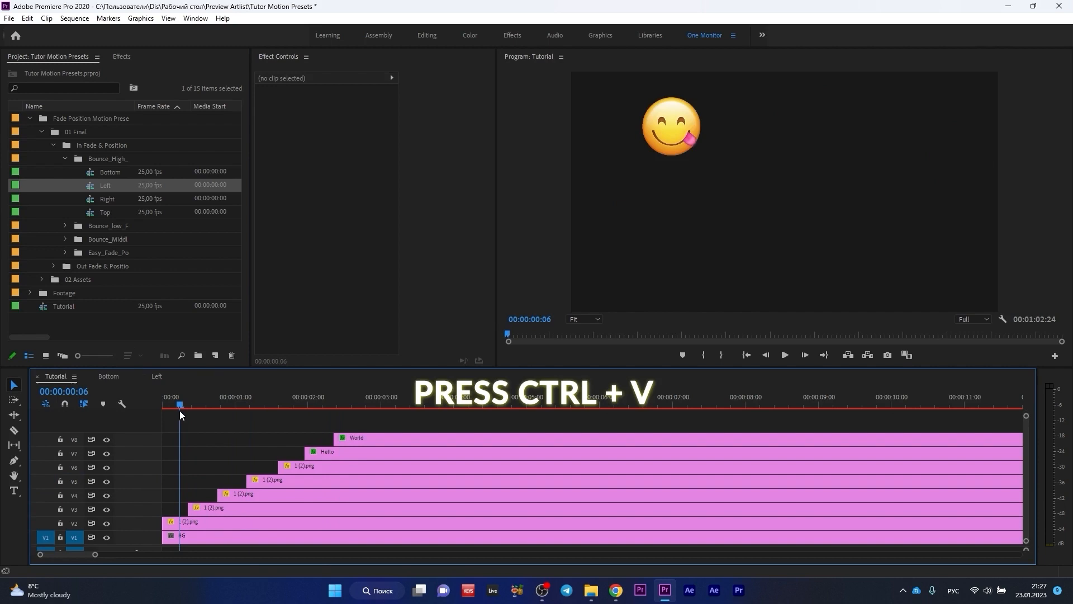
pyautogui.click(190, 525)
pyautogui.click(301, 119)
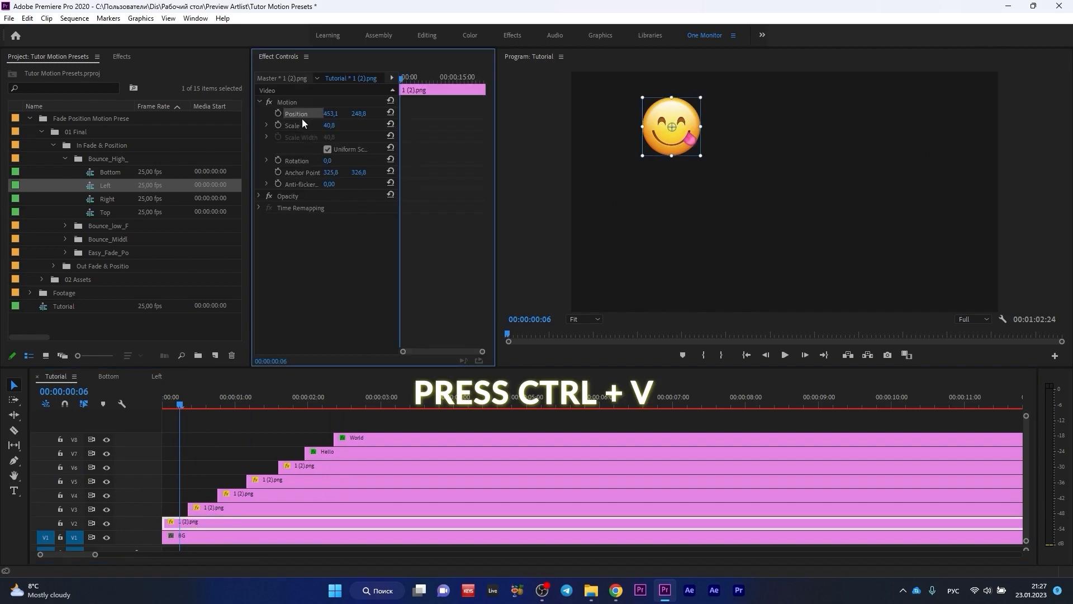
pyautogui.click(207, 521)
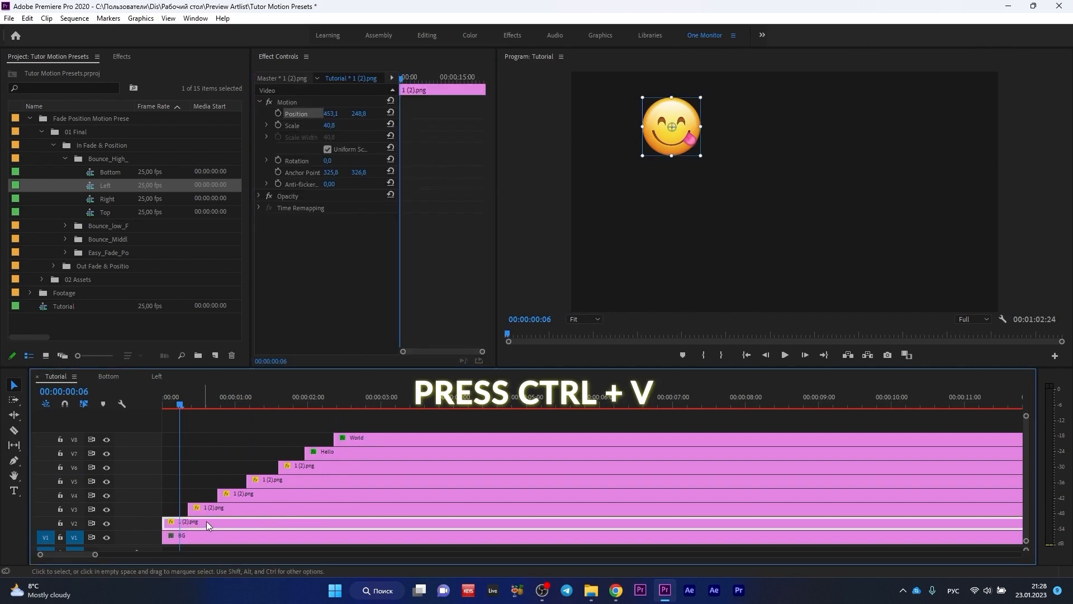
pyautogui.hotkey('ctrl', 'v')
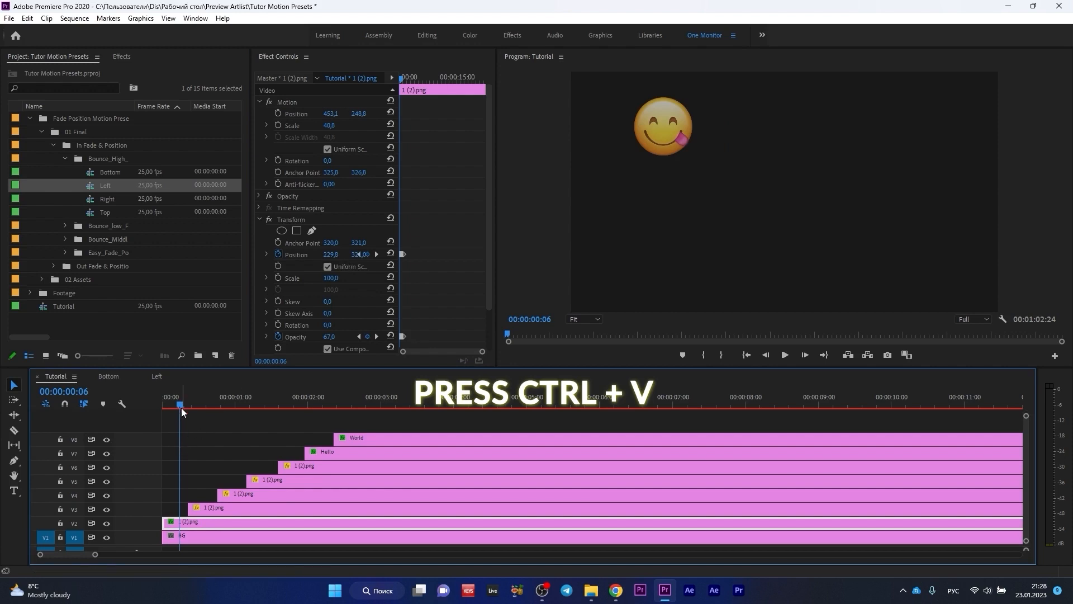
# Paste the same Transform effect onto each of the 1 (2).png clips on tracks V3 to V6.
pyautogui.moveTo(181, 407); pyautogui.dragTo(214, 408)
pyautogui.click(230, 507)
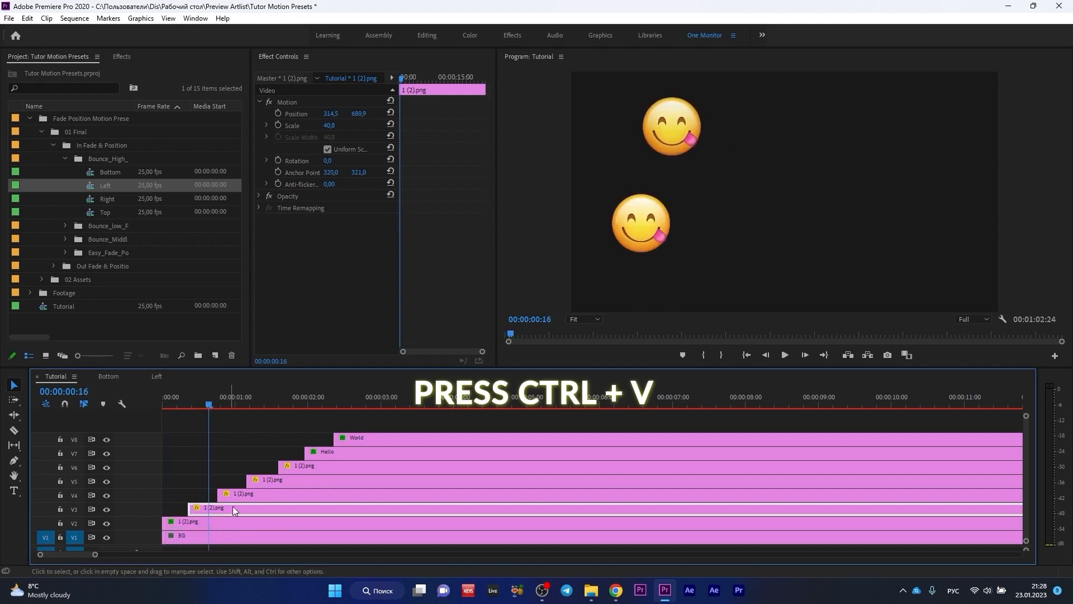
pyautogui.hotkey('ctrl', 'v')
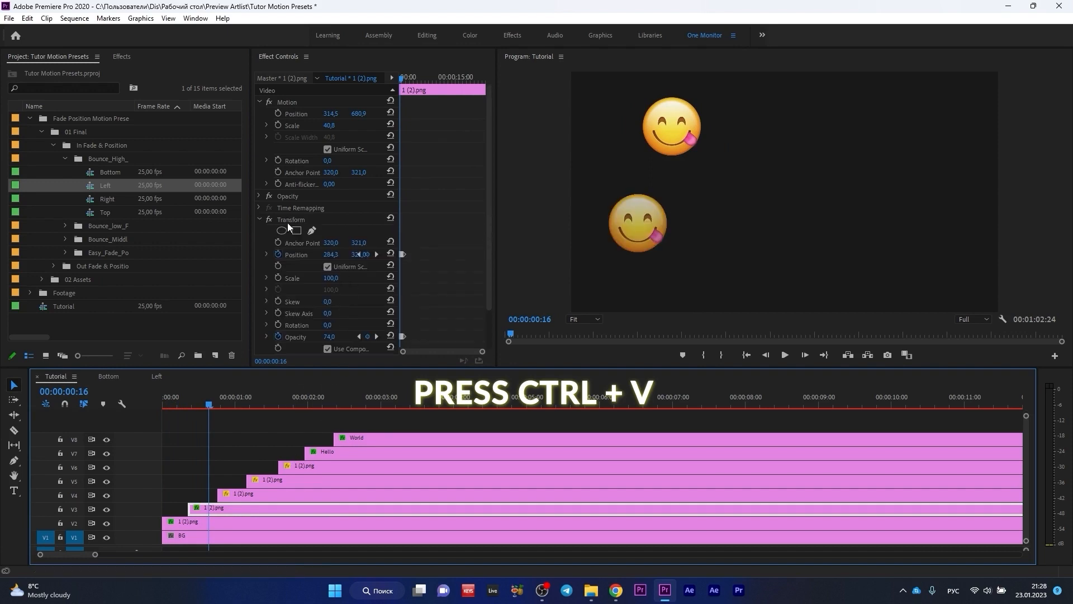
pyautogui.click(249, 494)
pyautogui.moveTo(245, 398); pyautogui.dragTo(301, 397)
pyautogui.hotkey('ctrl', 'v')
pyautogui.click(280, 480)
pyautogui.click(307, 468)
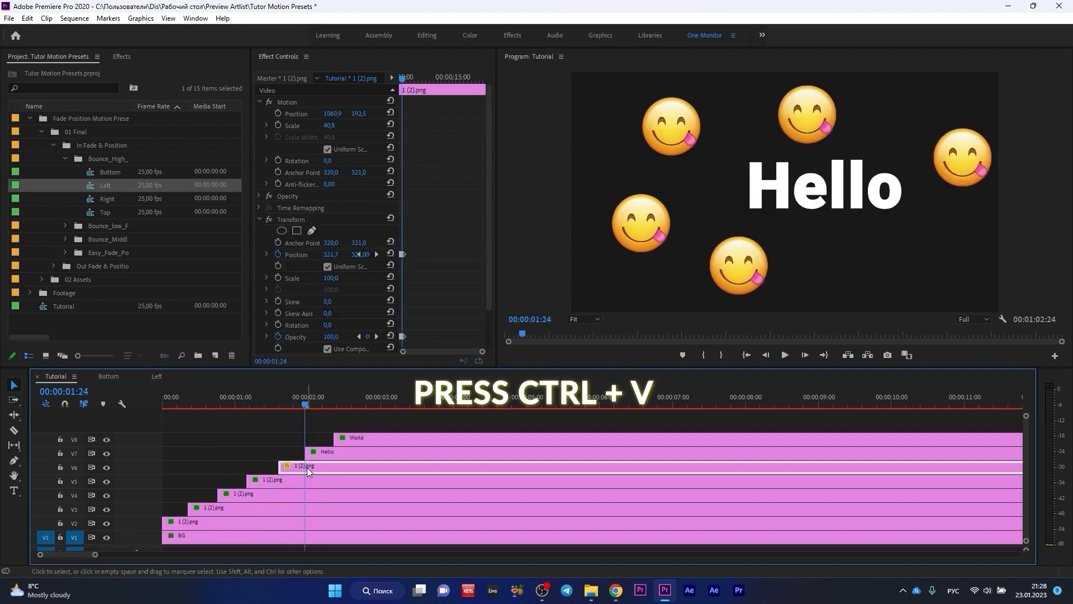
# Play the Tutorial sequence from the start to check the entrance animation of the emoji clips.
pyautogui.moveTo(301, 400); pyautogui.dragTo(149, 411)
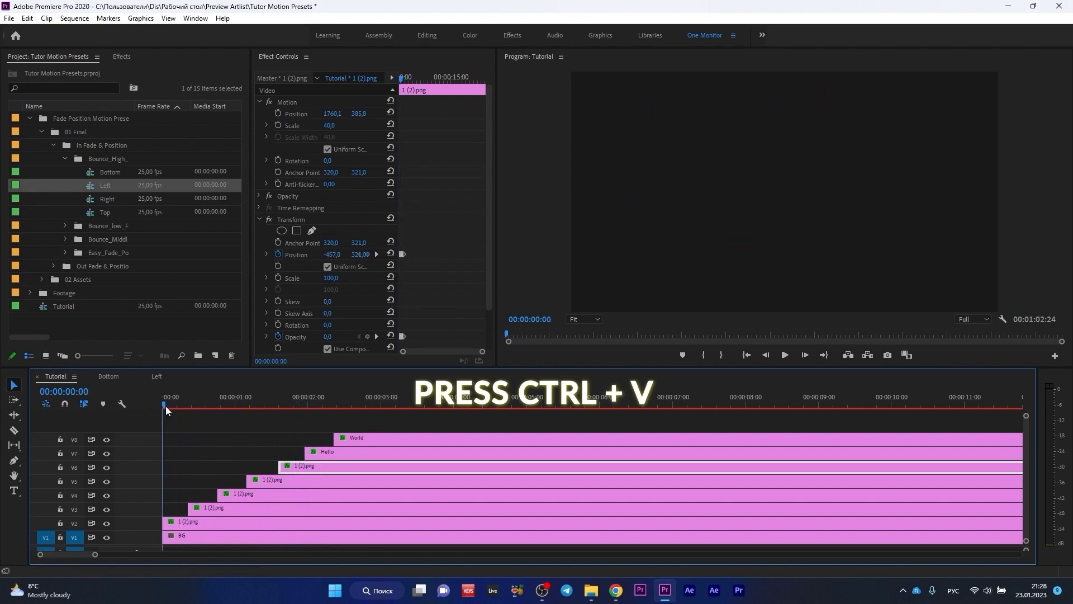
pyautogui.press('space')
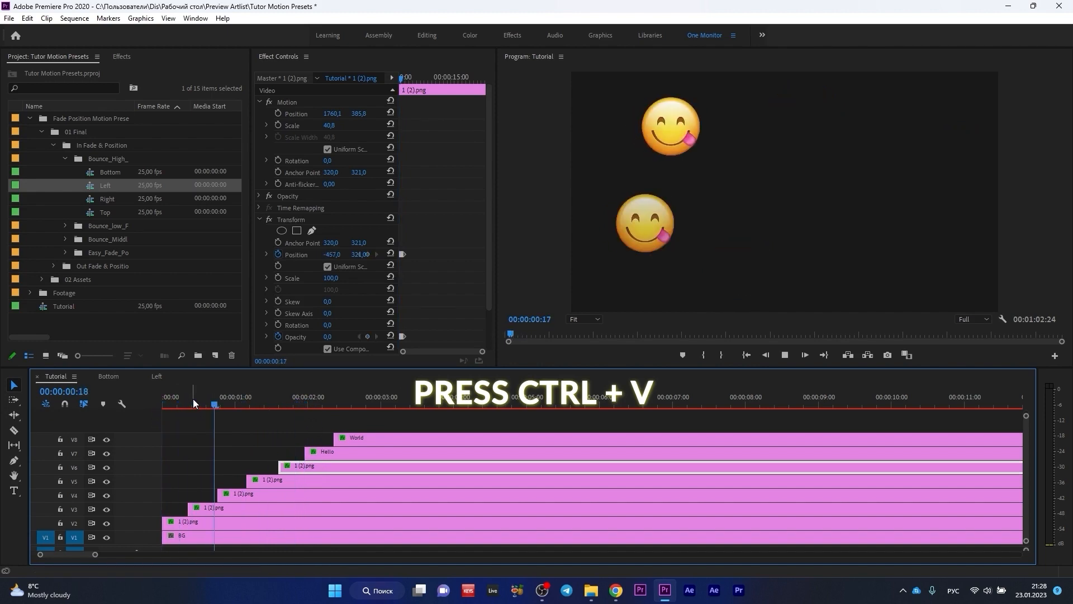
pyautogui.moveTo(263, 398); pyautogui.dragTo(162, 404)
pyautogui.press('space')
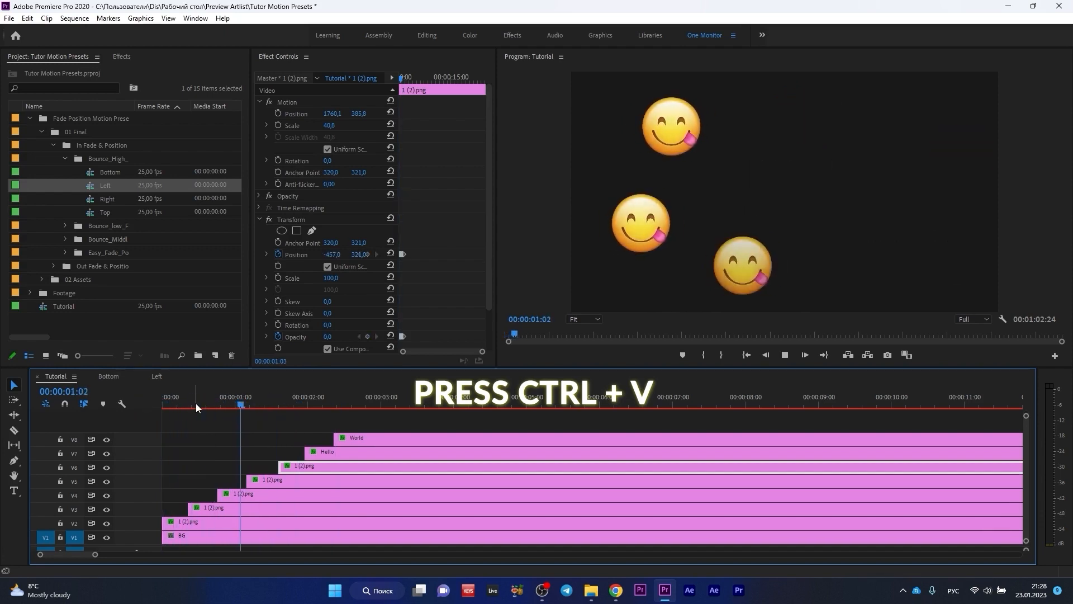
# Select the Hello clip, then copy the Transform effect from the clip in the Bounce Middle bin's Right sequence under In Fade & Position.
pyautogui.moveTo(290, 385); pyautogui.dragTo(327, 384)
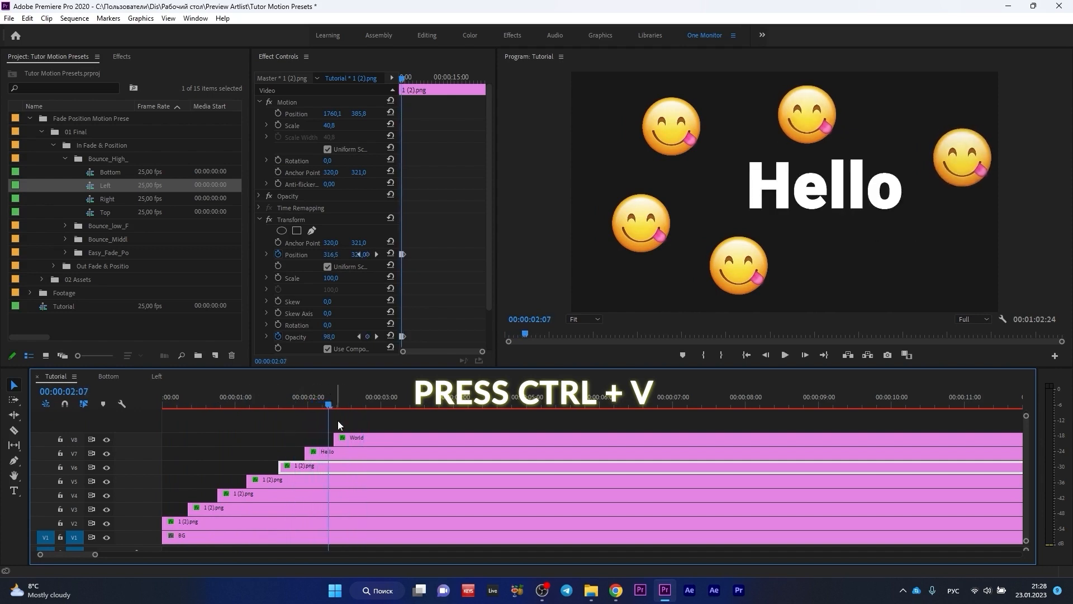
pyautogui.click(340, 452)
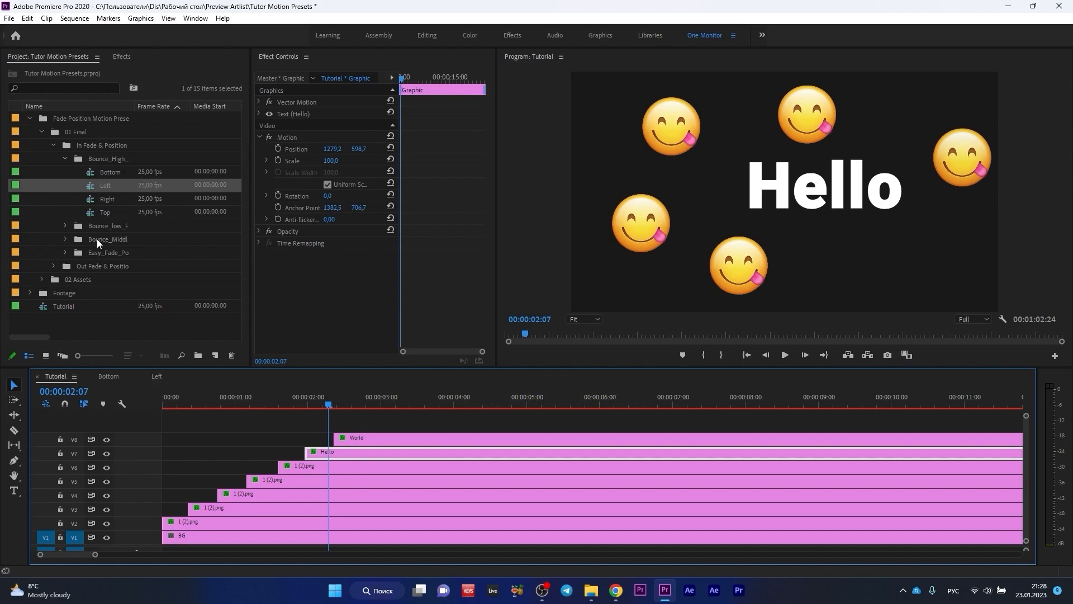
pyautogui.click(66, 239)
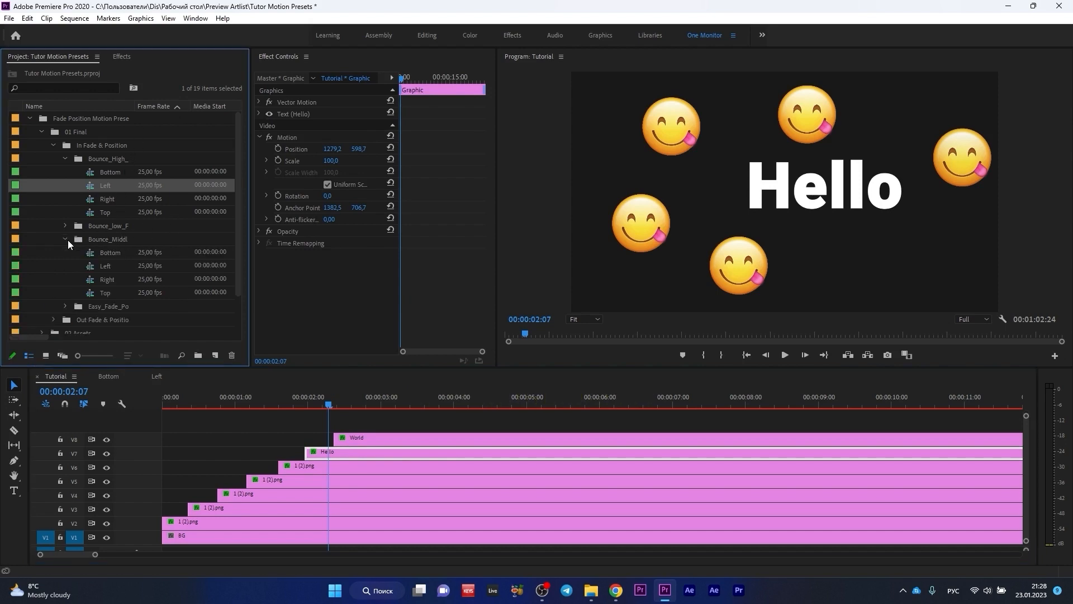
pyautogui.doubleClick(104, 277)
pyautogui.moveTo(236, 397); pyautogui.dragTo(175, 407)
pyautogui.click(197, 468)
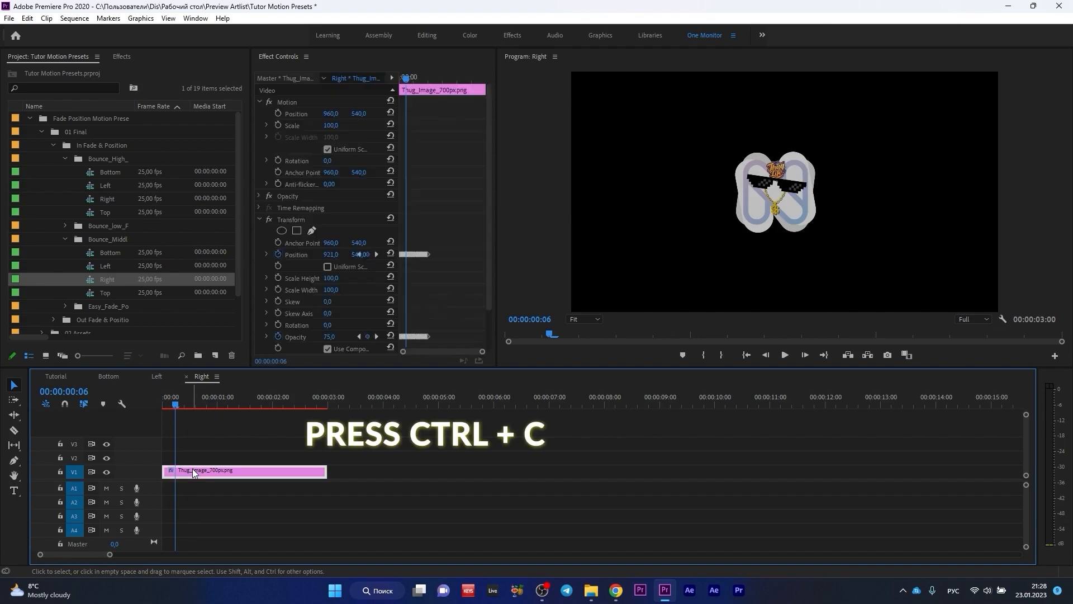
pyautogui.click(300, 220)
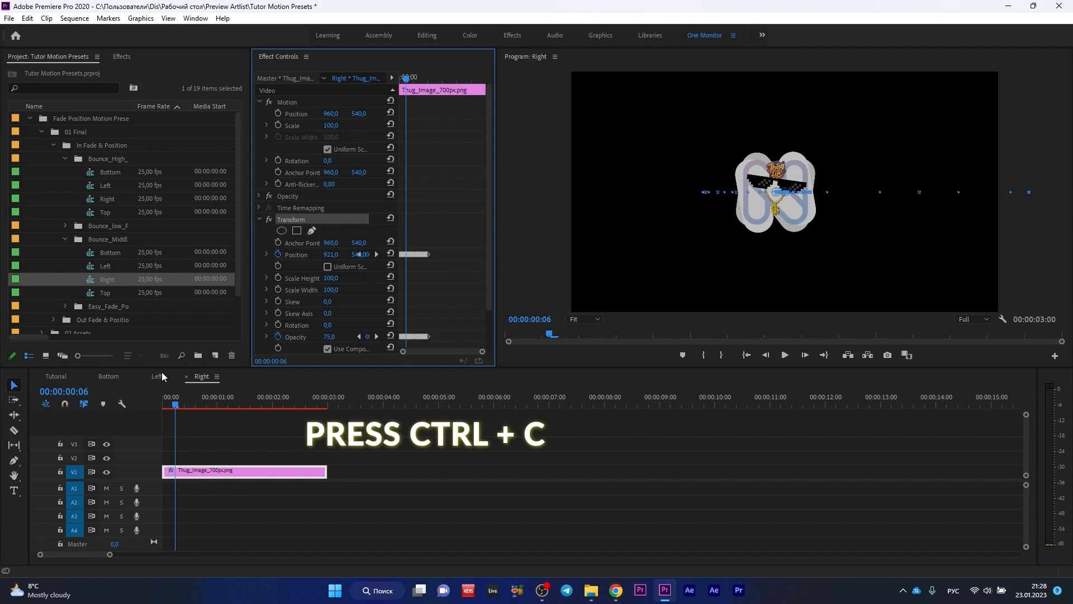
# Paste the copied Transform effect onto the Hello and World text clips on V7 and V8 of the Tutorial sequence.
pyautogui.click(53, 375)
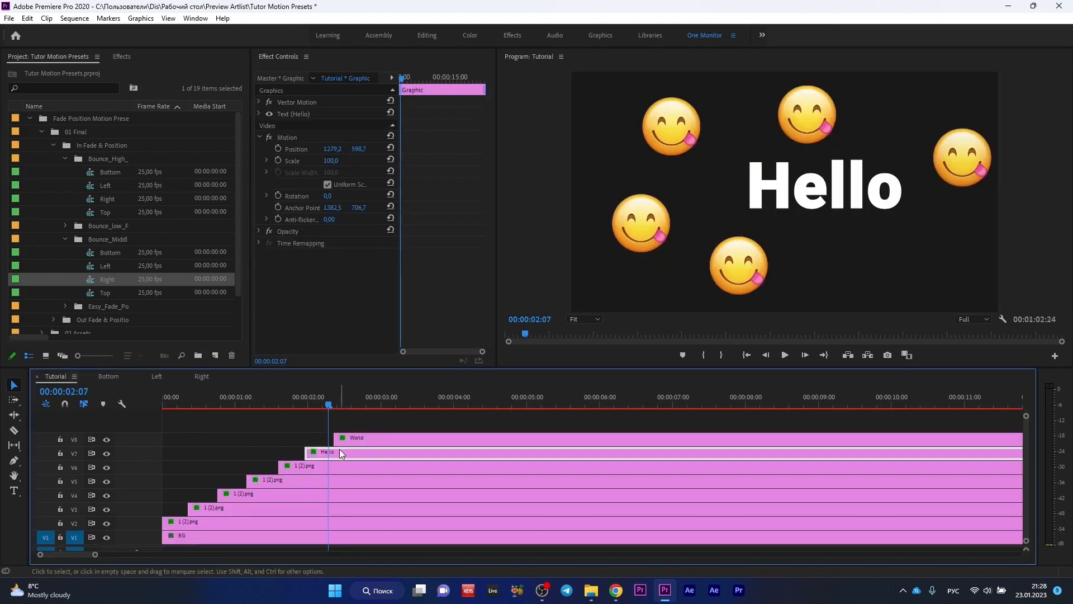
pyautogui.hotkey('ctrl', 'v')
pyautogui.moveTo(338, 404); pyautogui.dragTo(376, 404)
pyautogui.click(393, 440)
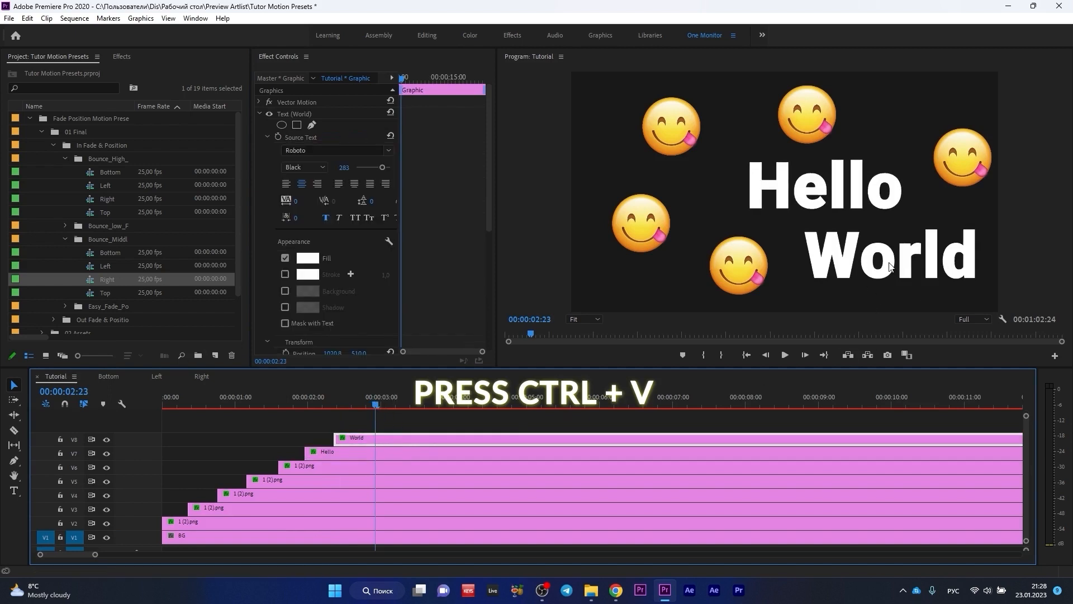
pyautogui.click(259, 113)
pyautogui.hotkey('ctrl', 'v')
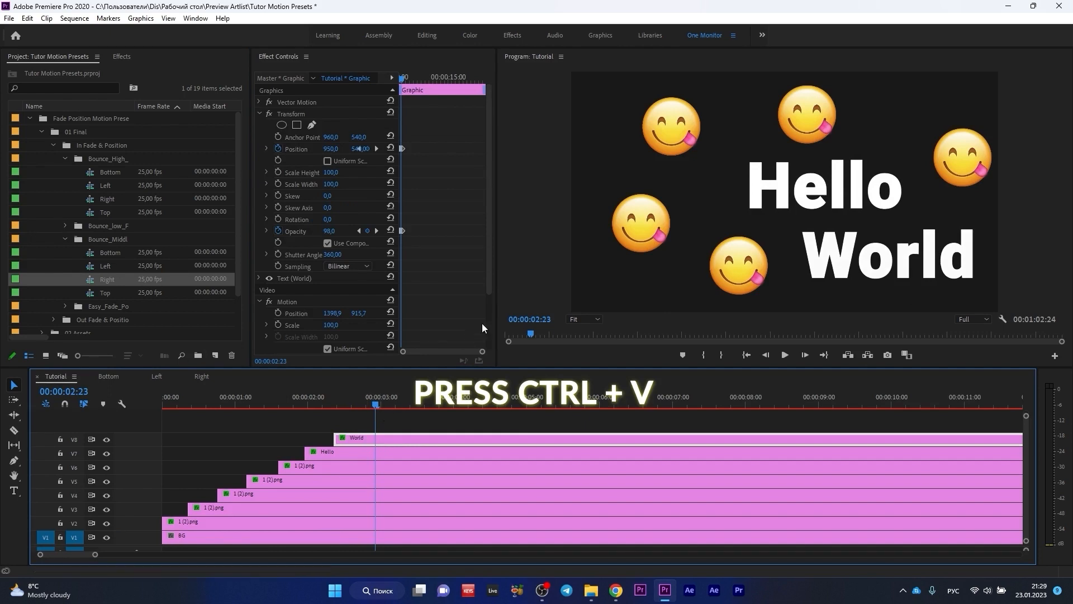
# Play the Tutorial sequence from the beginning to review the entrance animation of all emoji and text layers.
pyautogui.moveTo(346, 398); pyautogui.dragTo(166, 399)
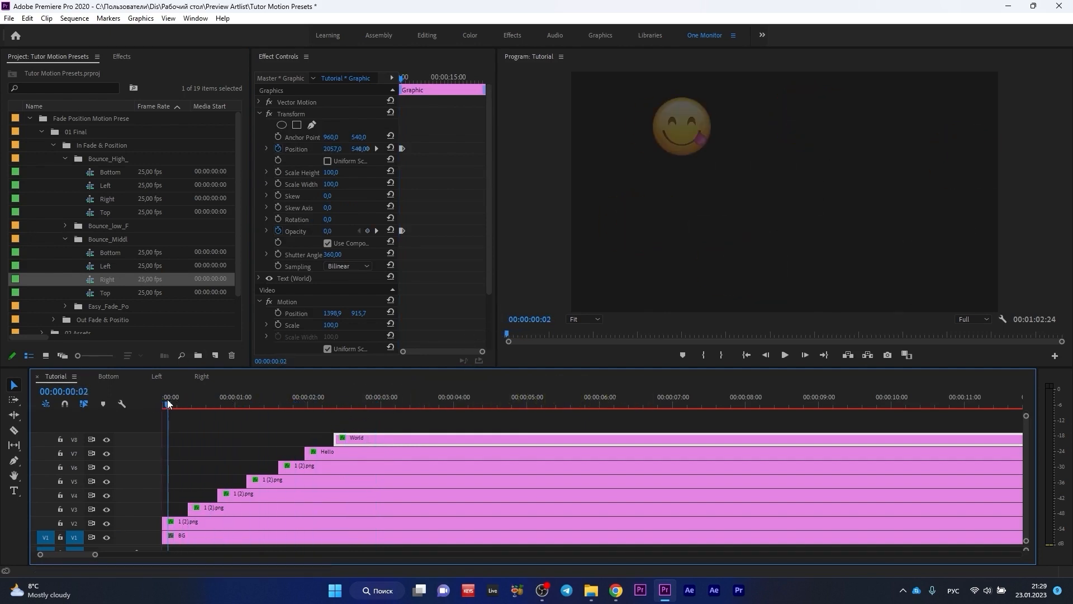
pyautogui.press('space')
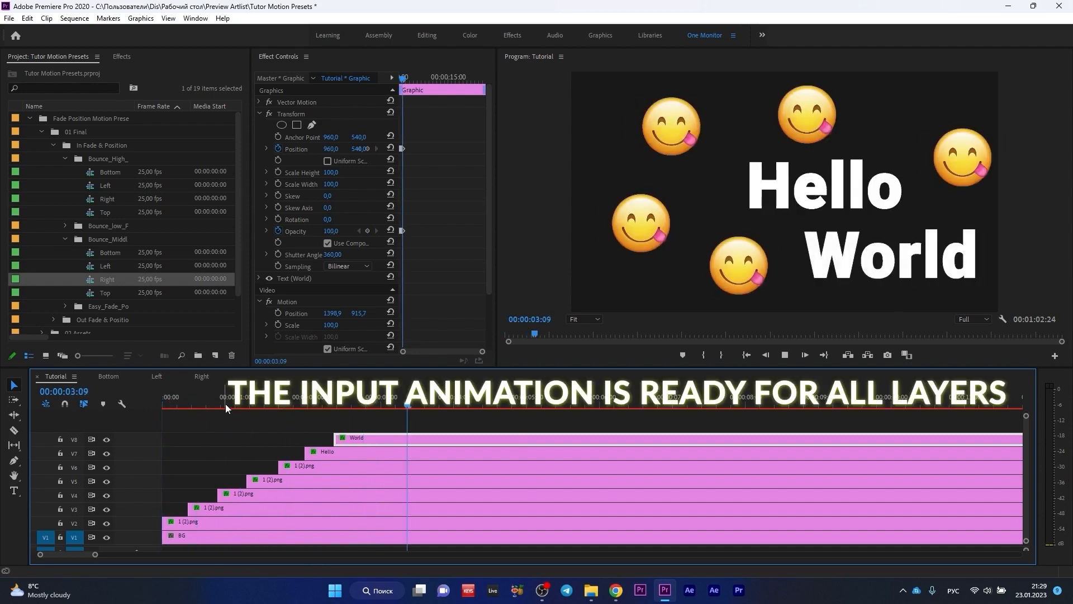
pyautogui.press('Home')
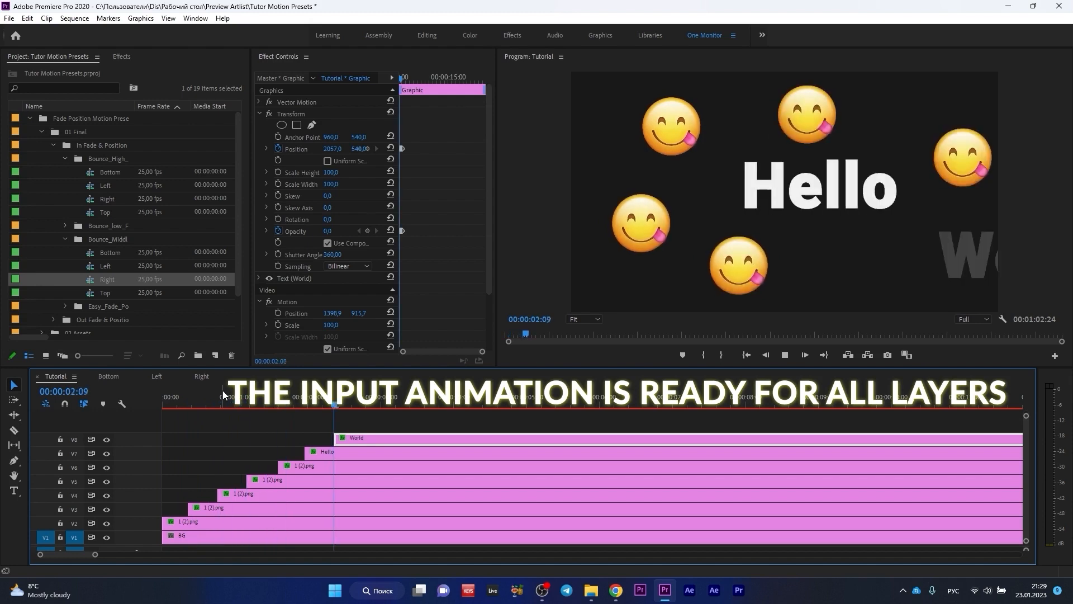
pyautogui.press('space')
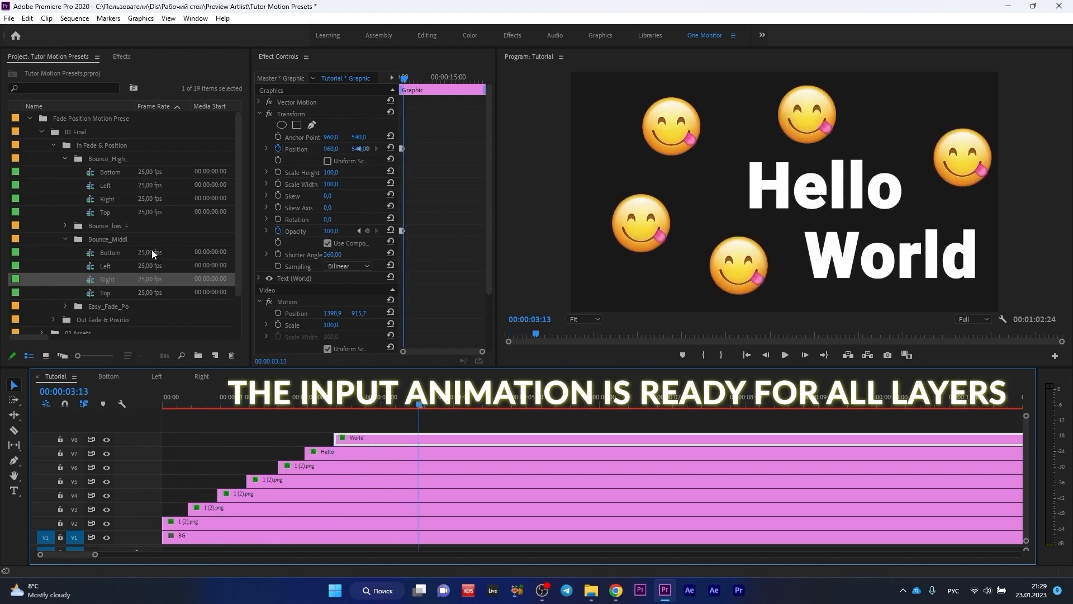
# Collapse the Bounce Middle bin and its parent In Fade & Position bin in the project.
pyautogui.click(64, 239)
pyautogui.click(54, 145)
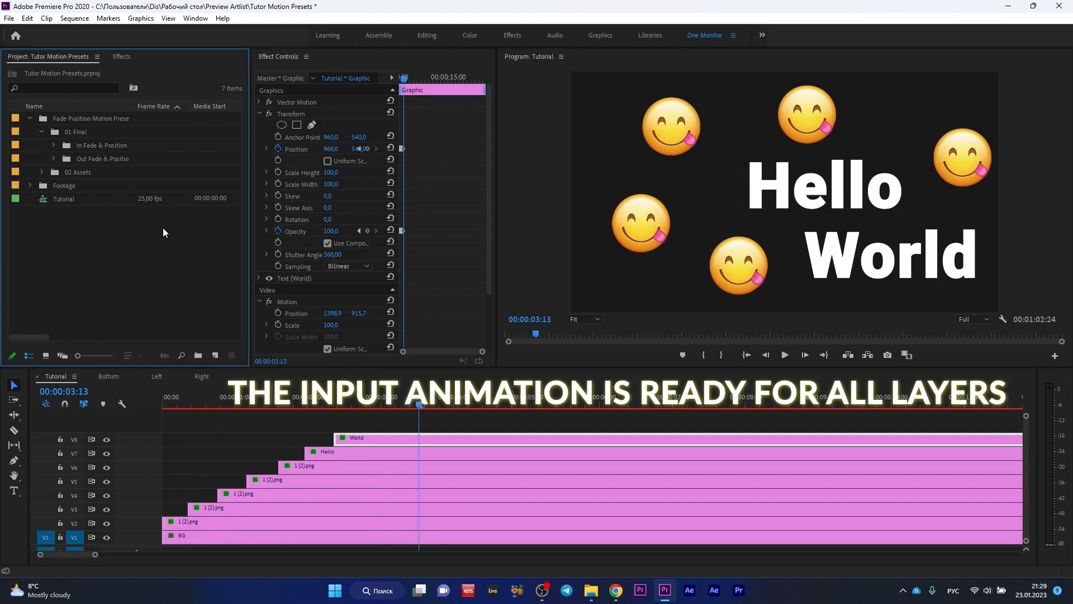
# Stagger the ends of the clips on V2 to V8 and split each shortly before its end, starting at 00:00:21:12 on V2.
pyautogui.scroll(-5, 457, 452)
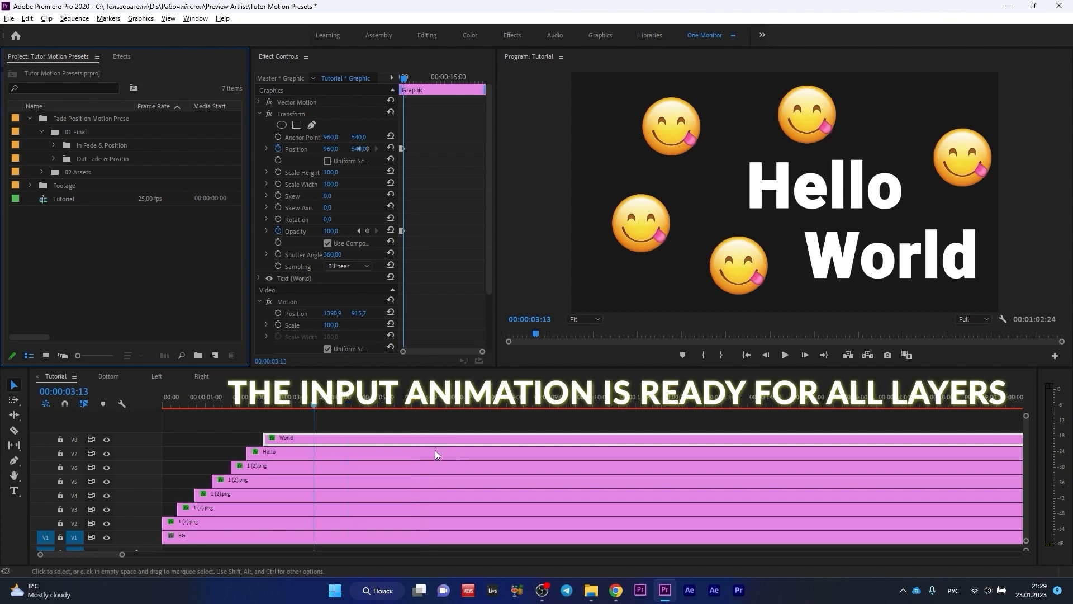
pyautogui.moveTo(733, 398); pyautogui.dragTo(775, 408)
pyautogui.press('c')
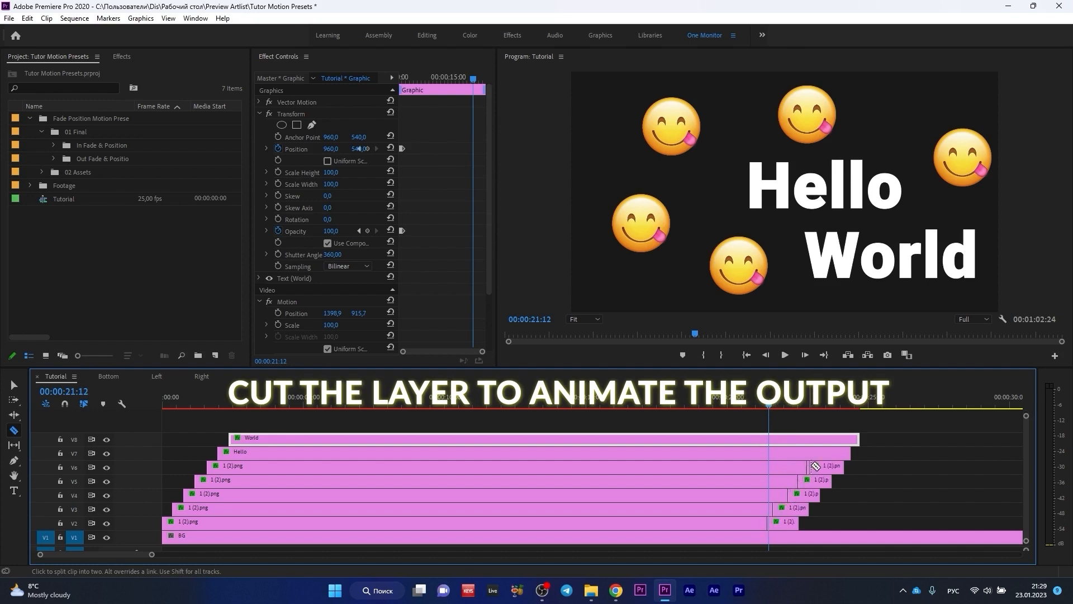
pyautogui.click(826, 440)
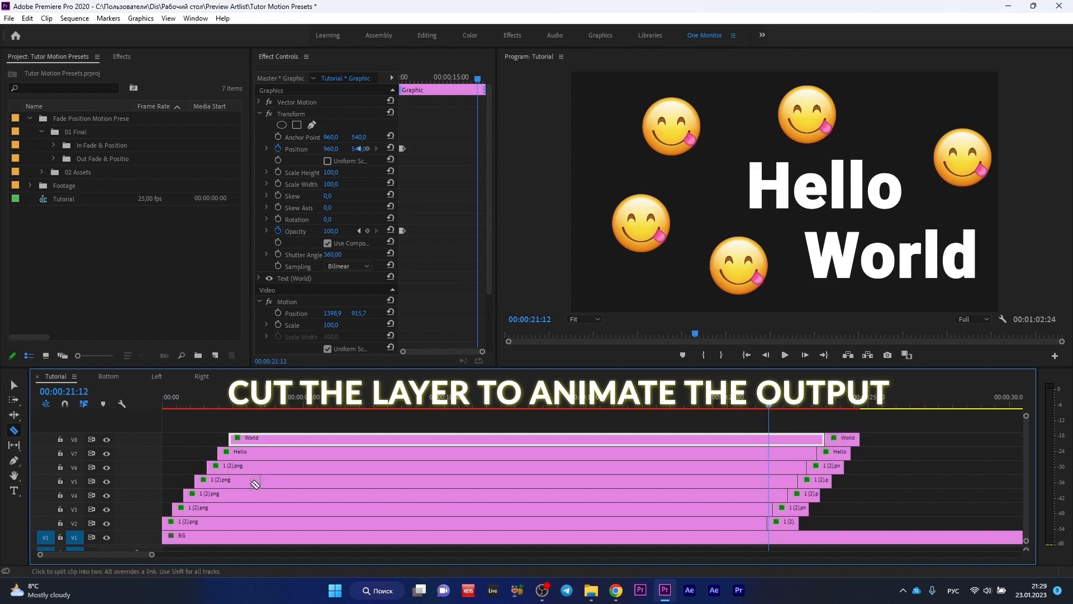
pyautogui.click(14, 385)
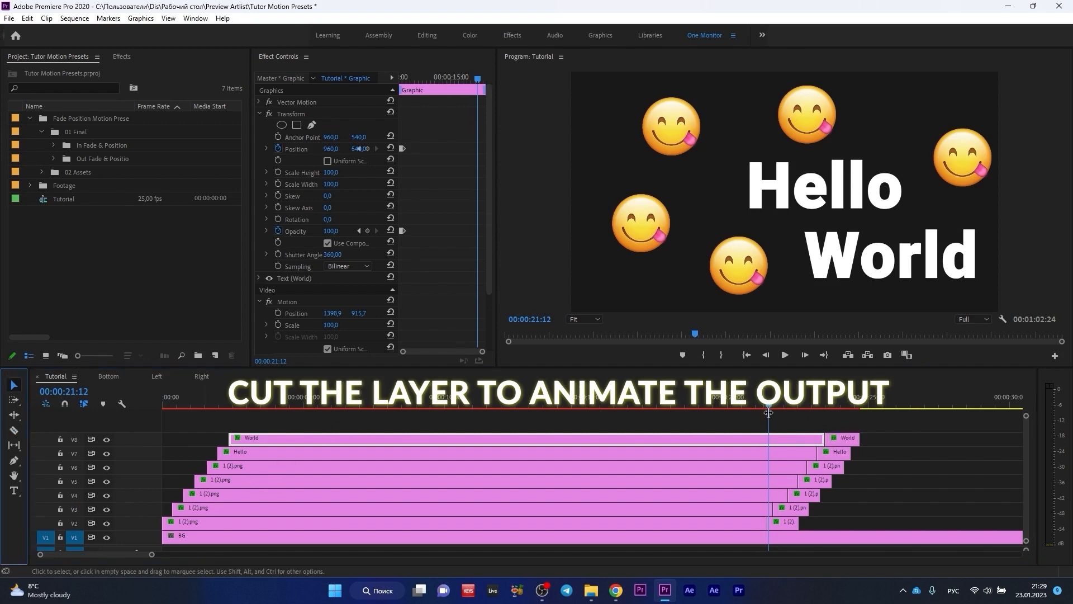
pyautogui.moveTo(770, 405); pyautogui.dragTo(827, 405)
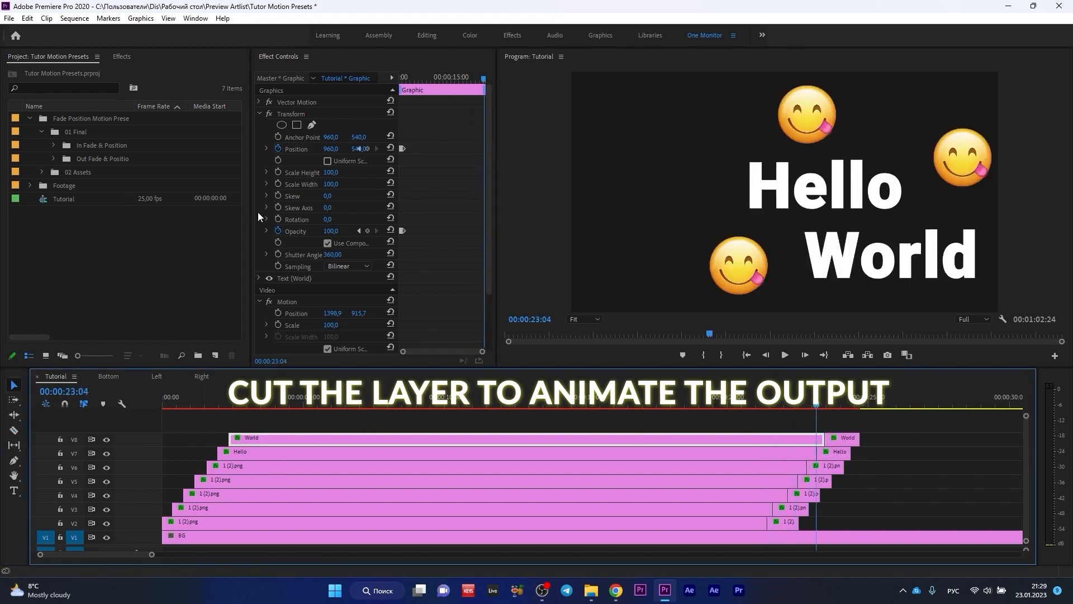
# Open the Bottom preset from the Bounce_High bin of Out Fade & Position and copy its clip's Transform effect.
pyautogui.click(53, 158)
pyautogui.click(64, 172)
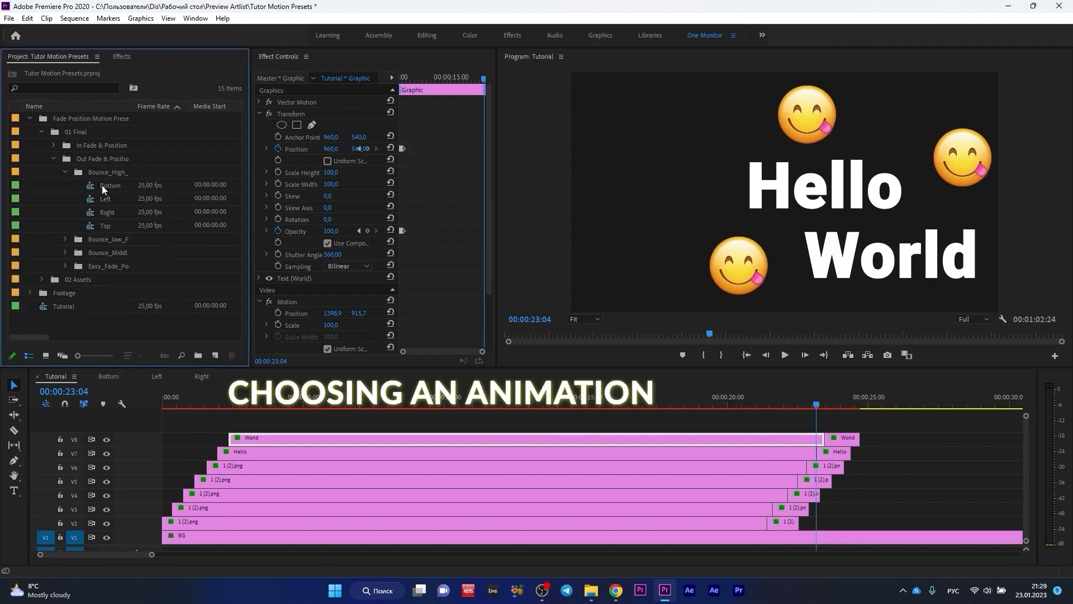
pyautogui.doubleClick(102, 186)
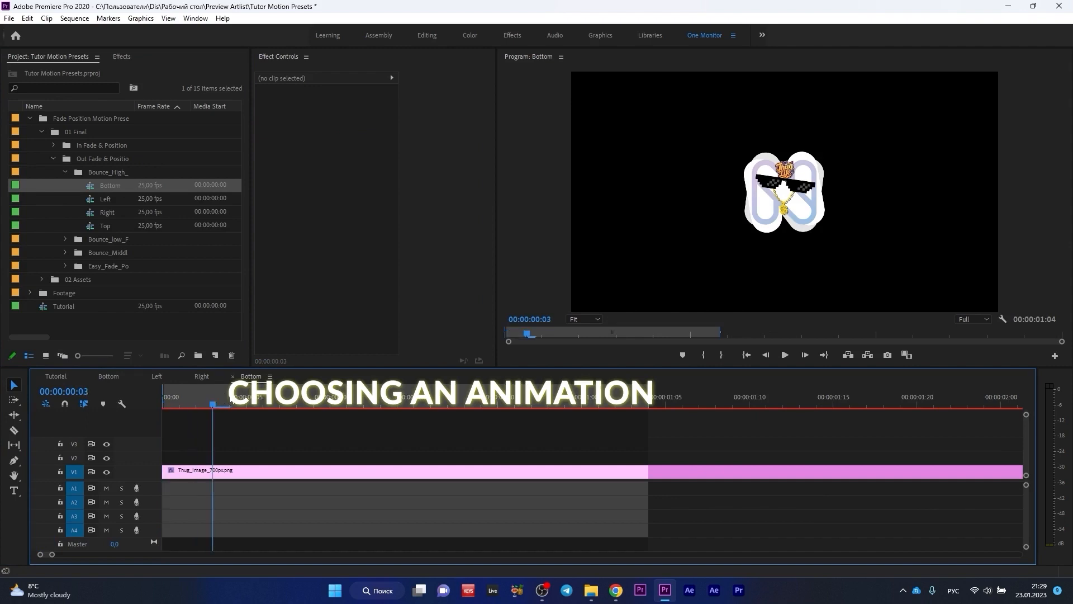
pyautogui.moveTo(230, 398); pyautogui.dragTo(162, 406)
pyautogui.click(217, 471)
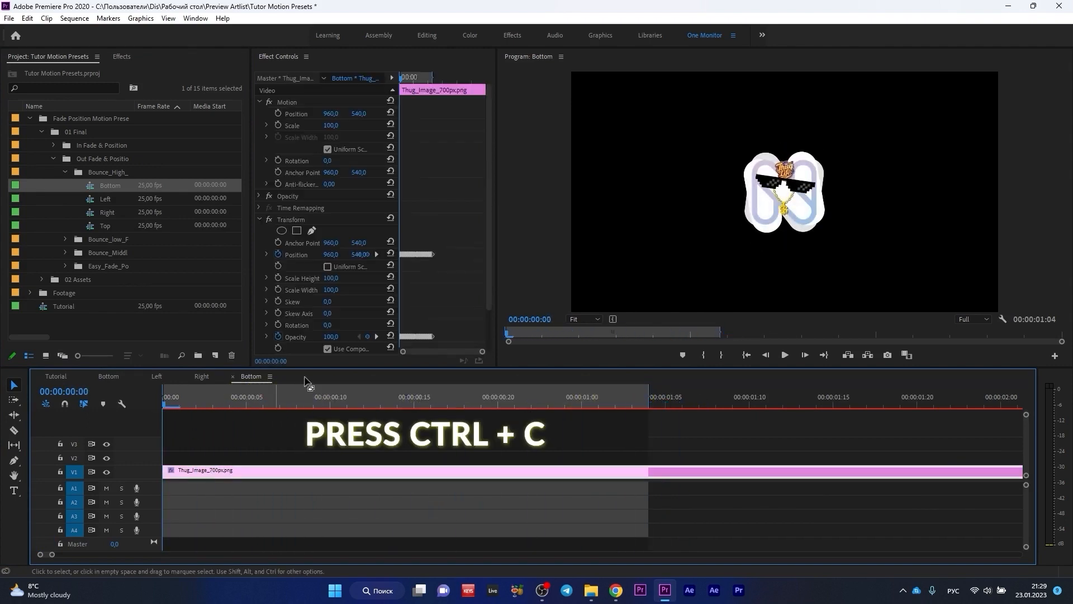
pyautogui.click(295, 221)
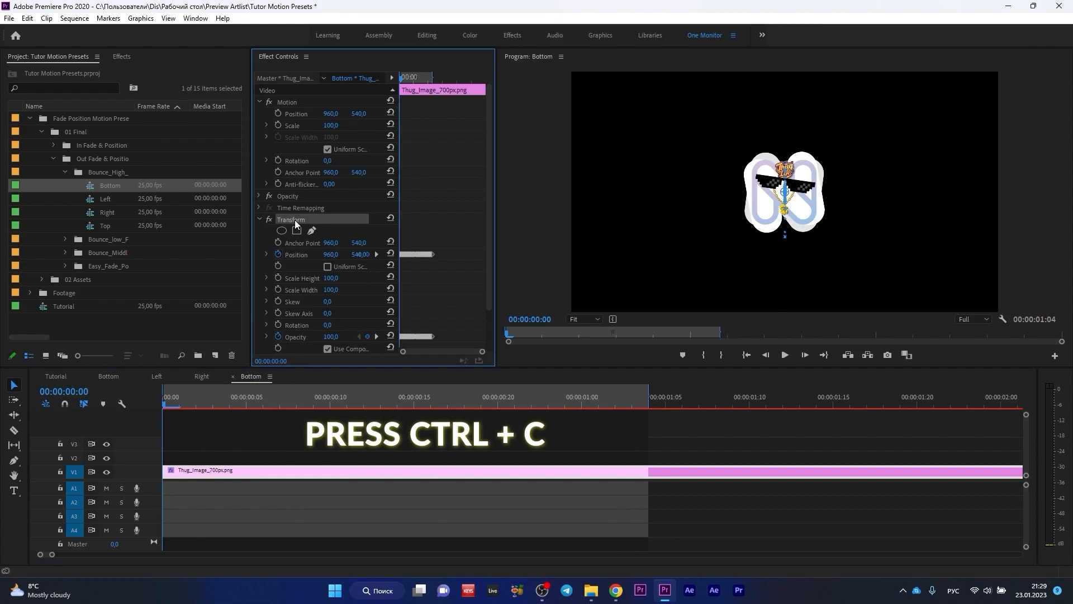
# Paste the copied Transform effect onto the short emoji end clips on V2 to V6 of the Tutorial sequence.
pyautogui.click(55, 377)
pyautogui.moveTo(811, 400); pyautogui.dragTo(794, 408)
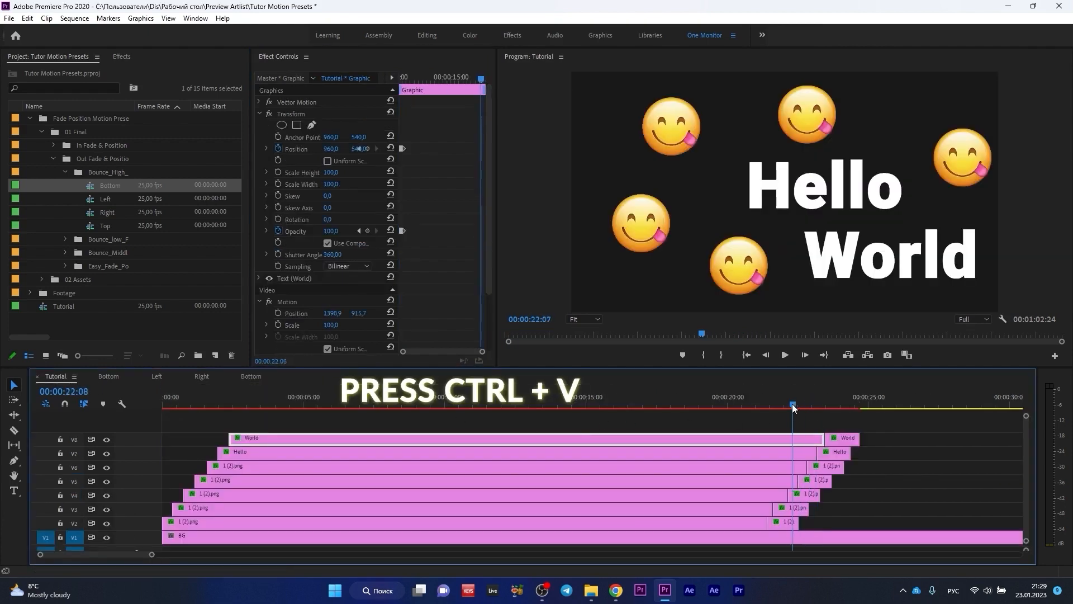
pyautogui.click(787, 525)
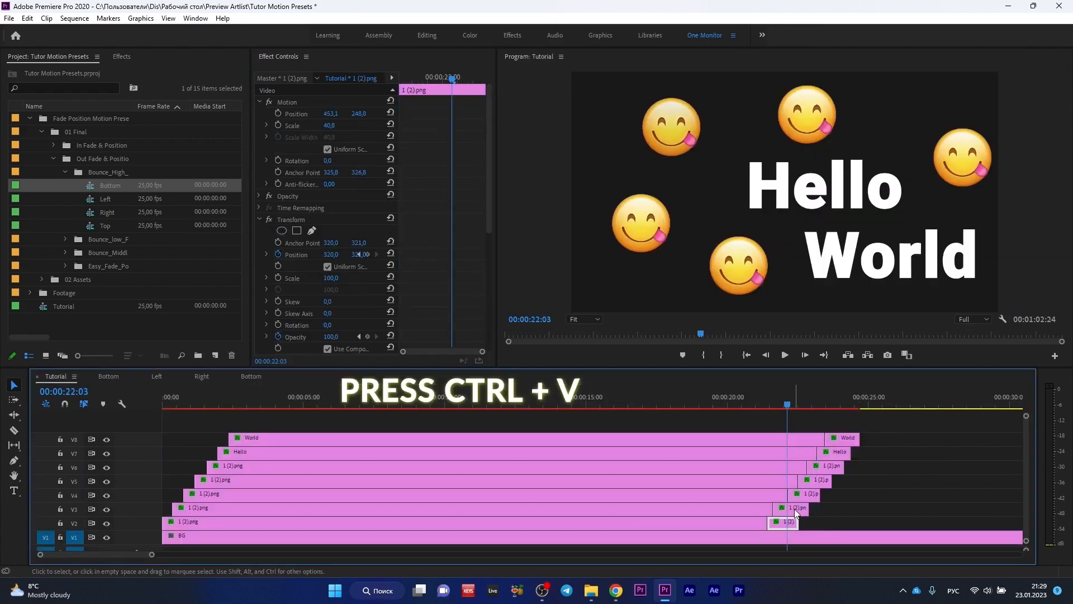
pyautogui.click(808, 495)
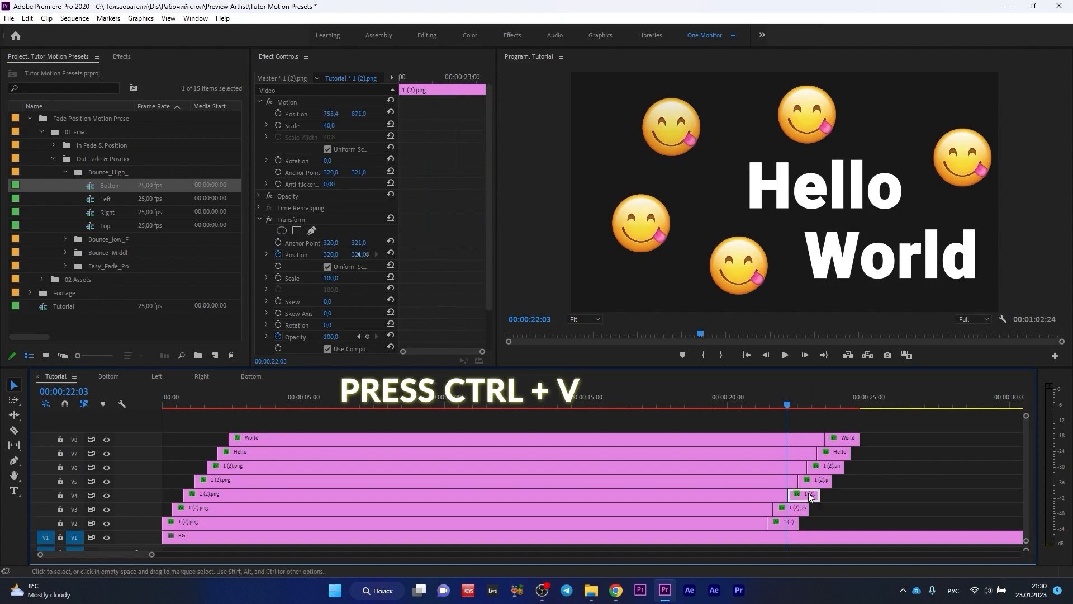
pyautogui.click(819, 480)
pyautogui.hotkey('ctrl', 'v')
pyautogui.click(829, 466)
pyautogui.hotkey('ctrl', 'v')
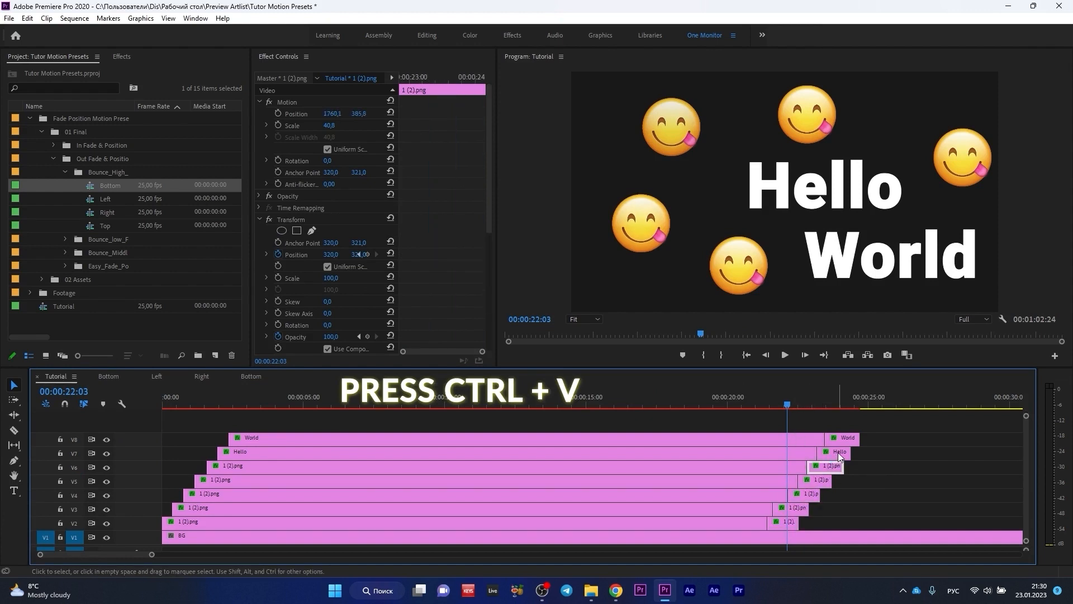
# Paste the Transform effect onto the short Hello end clip on V7 and delete its older duplicate Transform effect.
pyautogui.click(839, 453)
pyautogui.hotkey('ctrl', 'v')
pyautogui.click(847, 439)
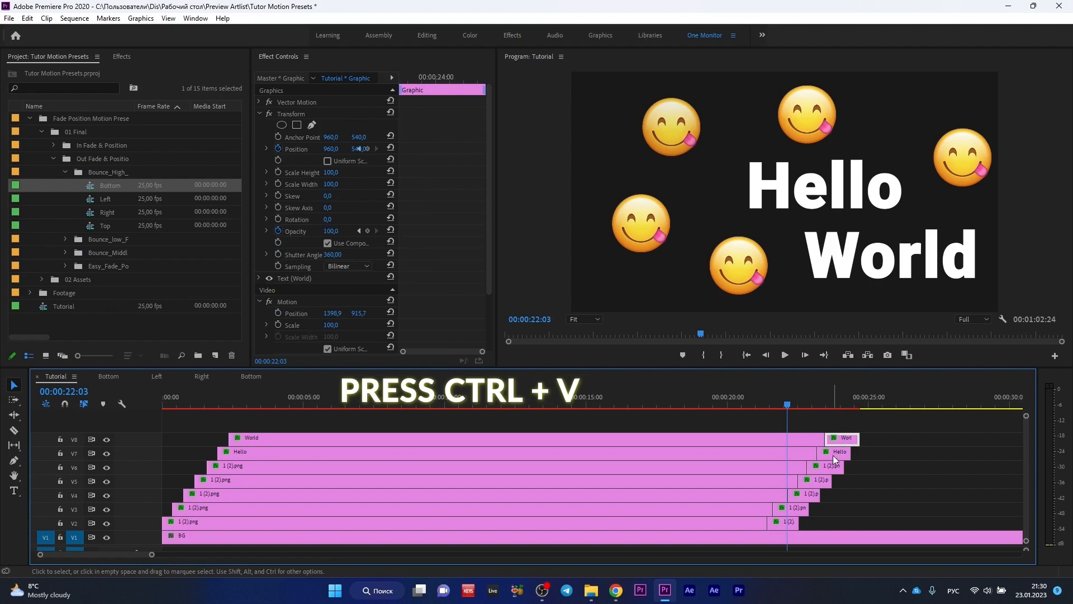
pyautogui.click(833, 455)
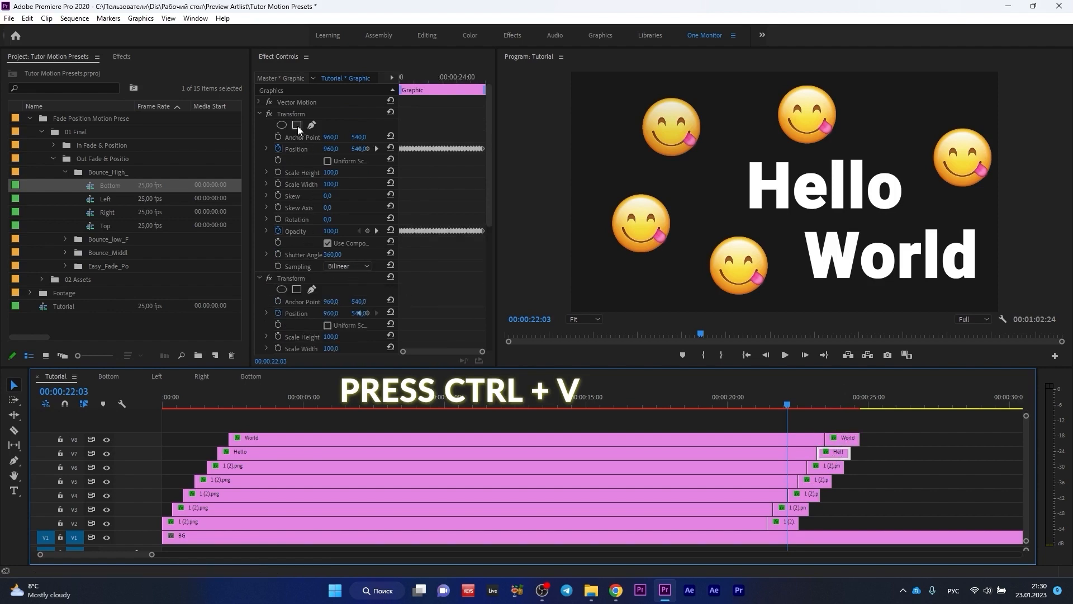
pyautogui.click(262, 114)
pyautogui.click(283, 126)
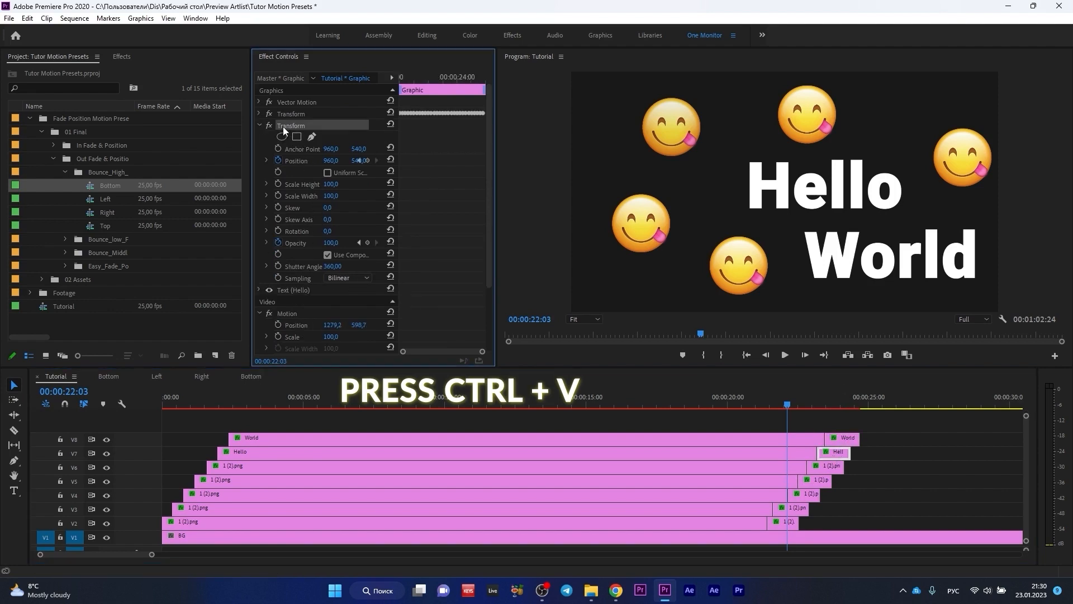
pyautogui.press('Delete')
# Play the Tutorial sequence from 00:00:21:16 to review the exit animation of the layers.
pyautogui.moveTo(822, 404); pyautogui.dragTo(775, 394)
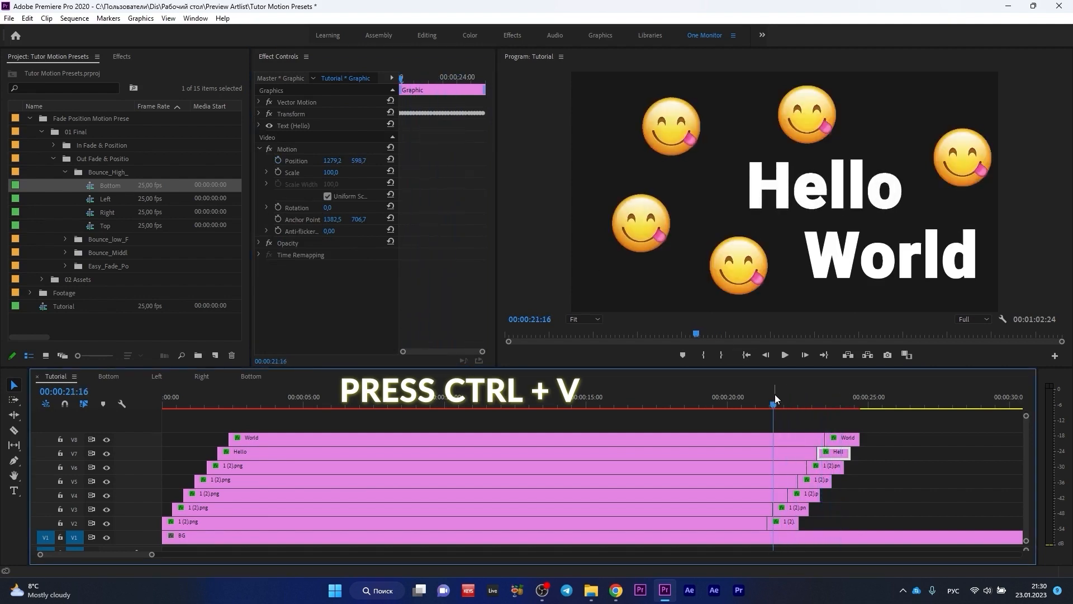
pyautogui.press('space')
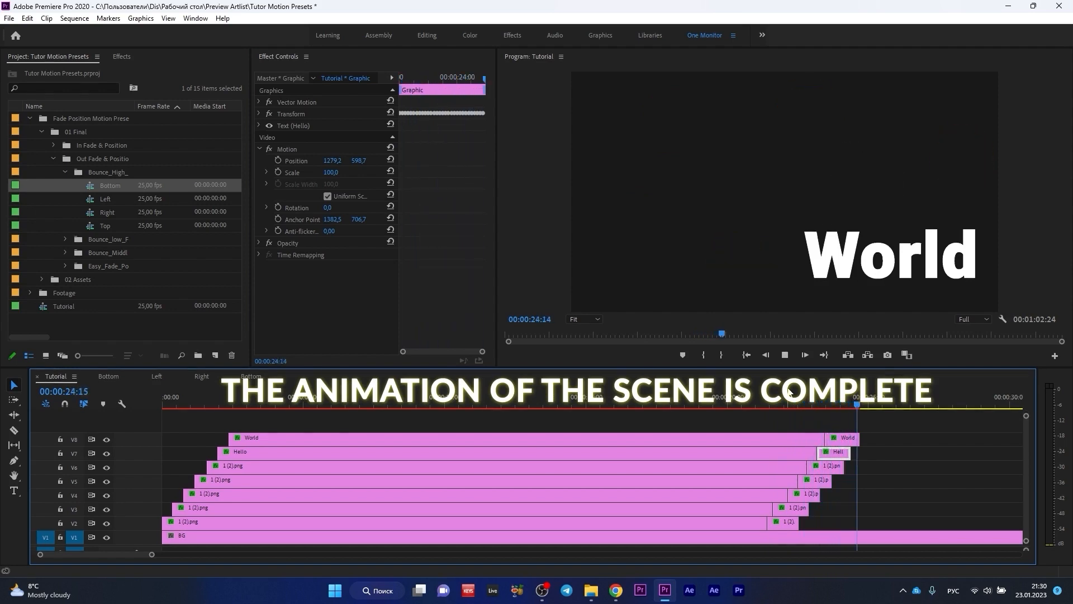
pyautogui.moveTo(810, 396); pyautogui.dragTo(832, 399)
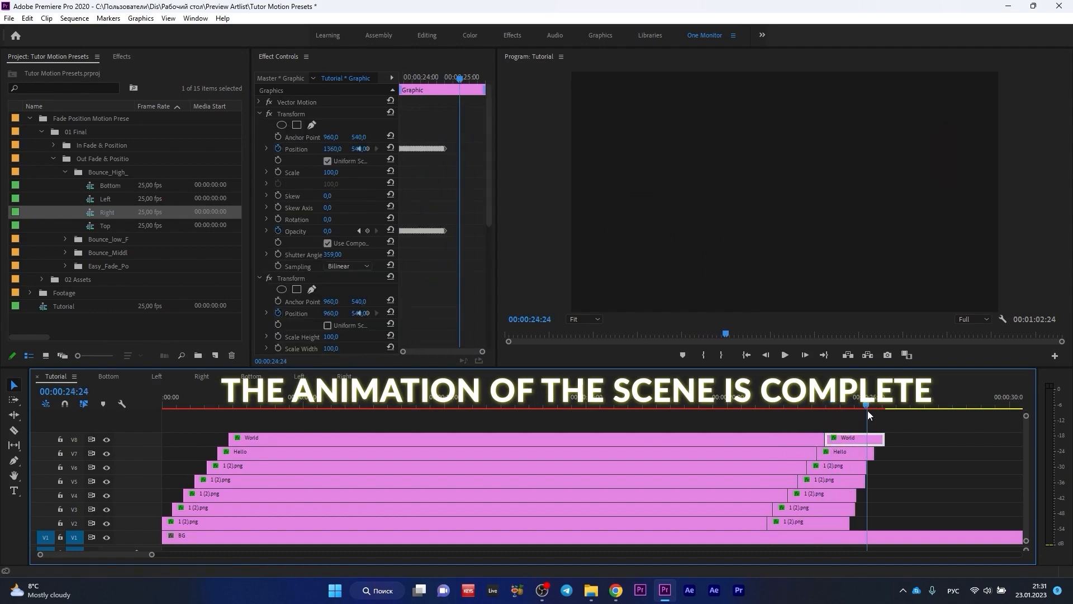
# Review the entrance and exit animations of the Tutorial sequence, finishing with the playhead back at the start.
pyautogui.moveTo(867, 411); pyautogui.dragTo(753, 420)
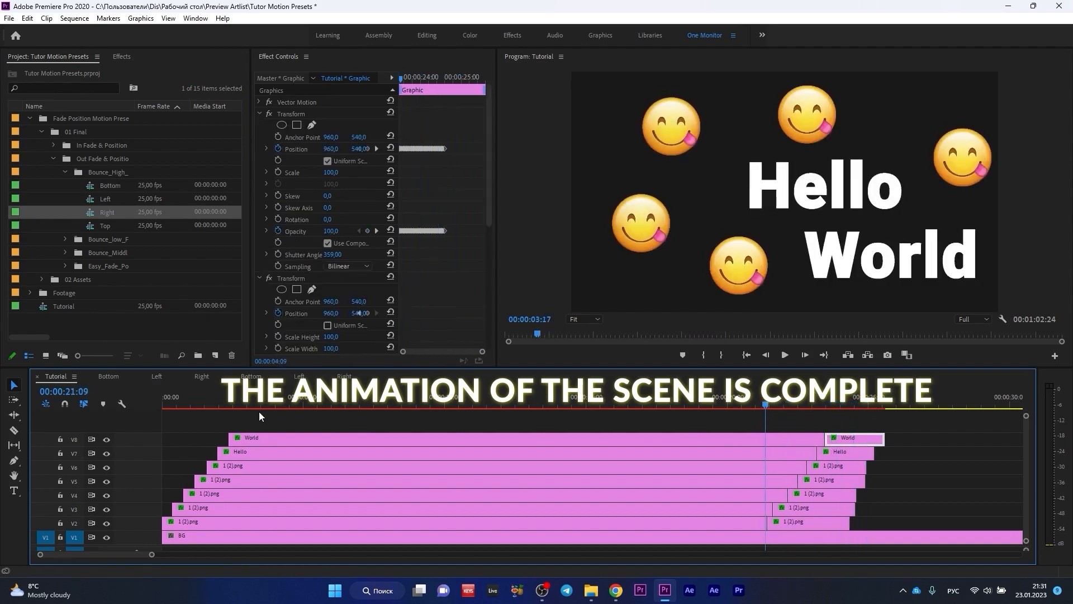
pyautogui.moveTo(259, 411); pyautogui.dragTo(149, 408)
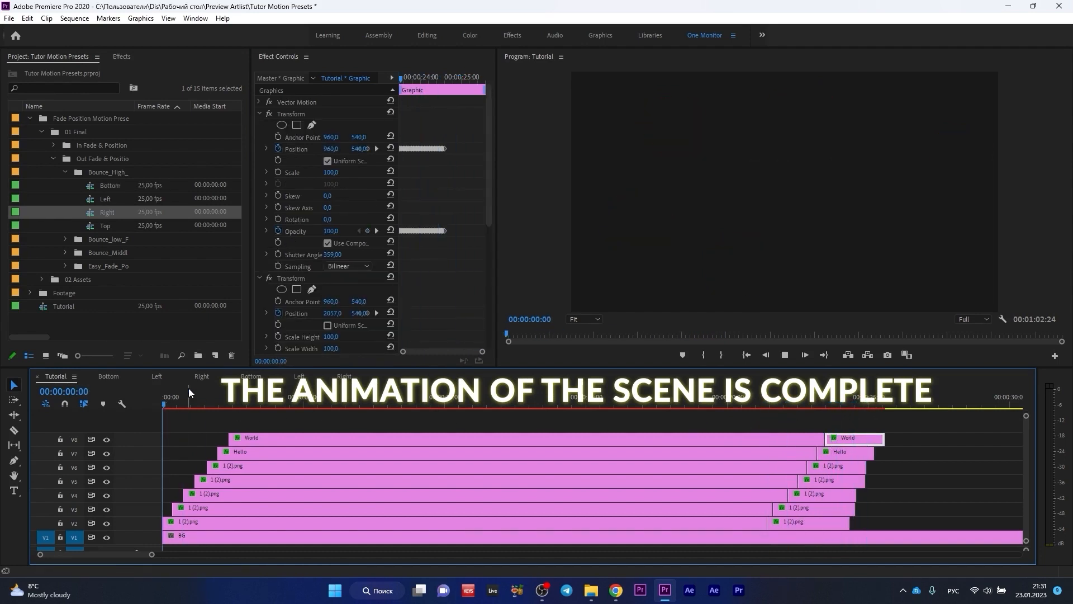
pyautogui.press('space')
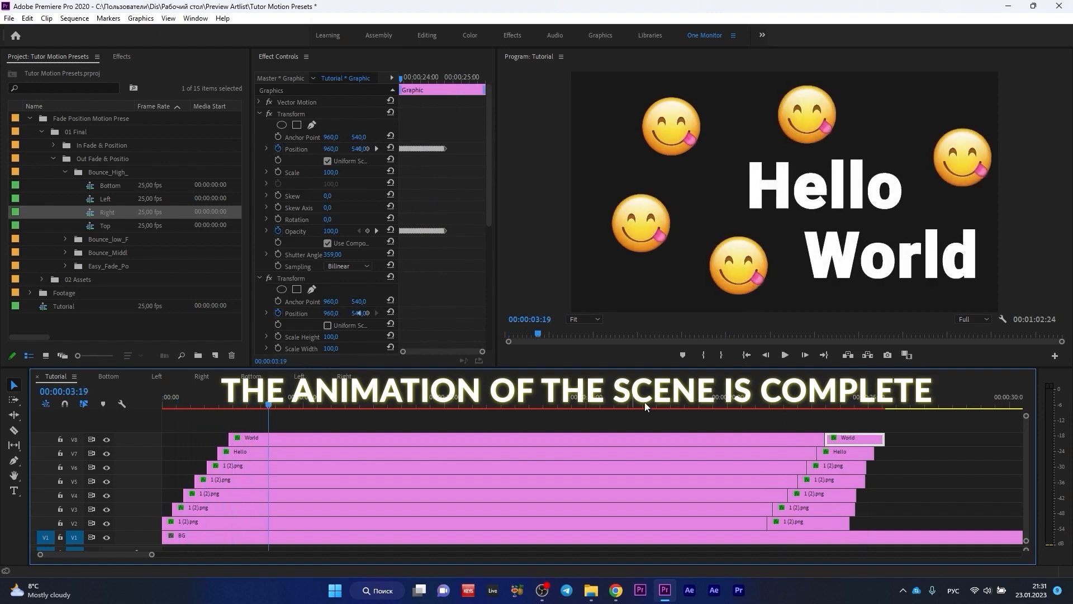
pyautogui.moveTo(780, 402); pyautogui.dragTo(761, 403)
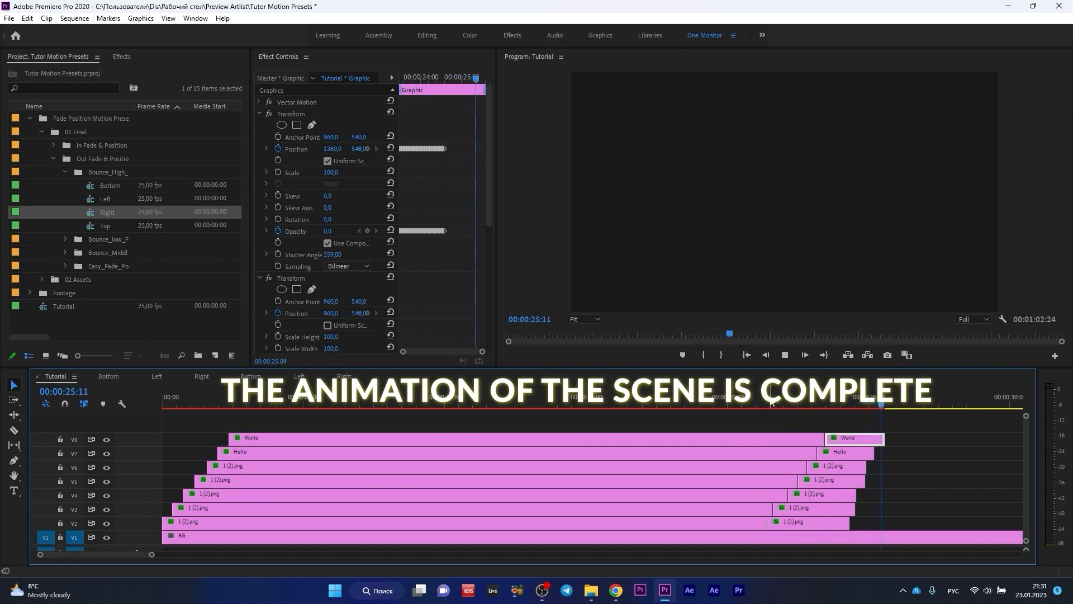
pyautogui.click(829, 402)
pyautogui.moveTo(829, 398); pyautogui.dragTo(394, 405)
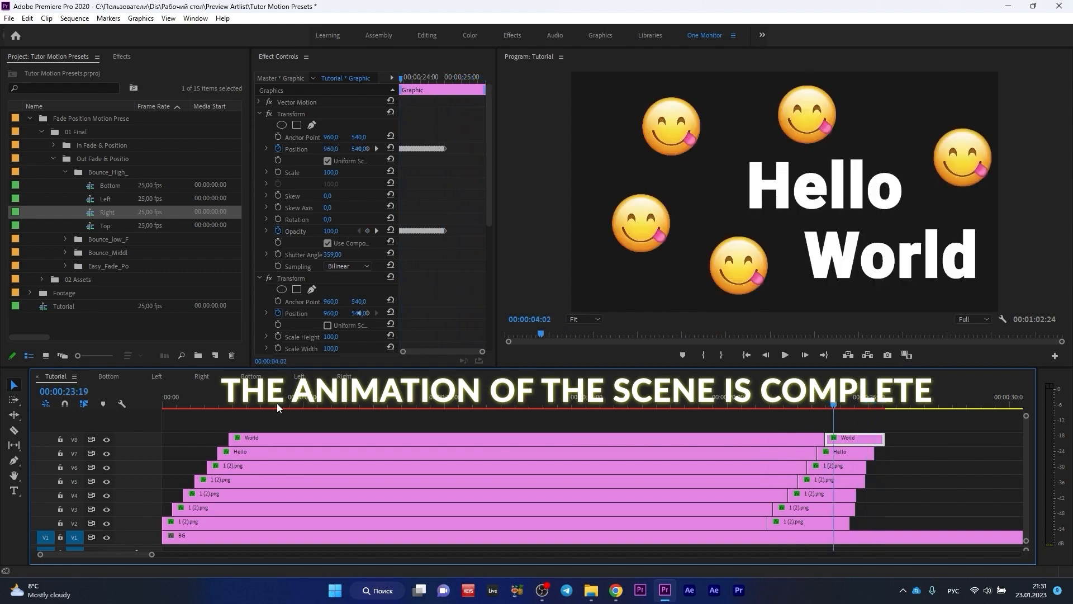
pyautogui.moveTo(277, 404); pyautogui.dragTo(102, 386)
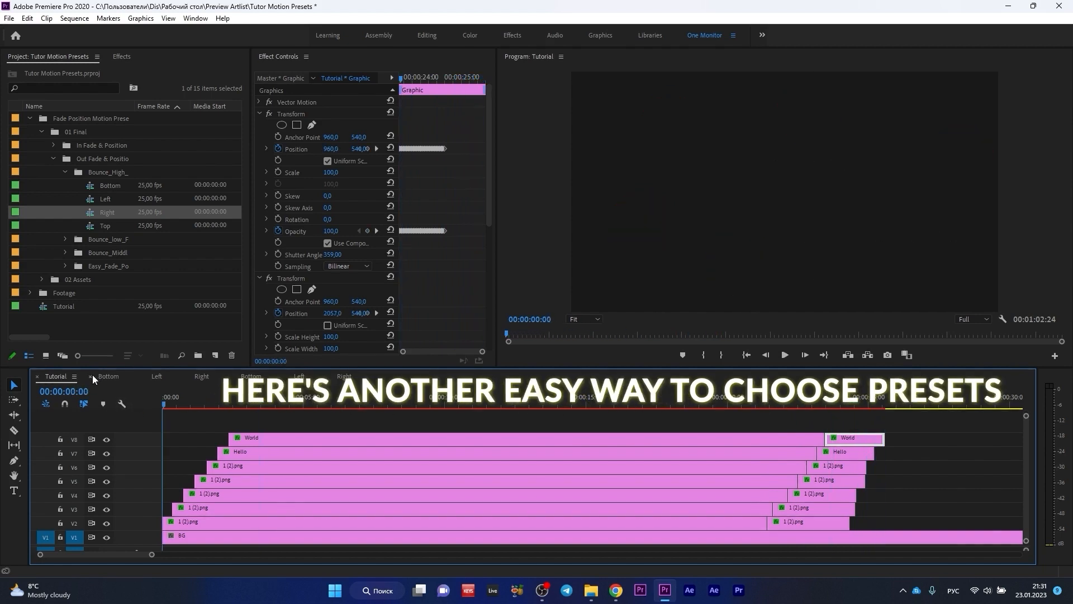
# Close all open Bottom, Left and Right preset sequences so that only Tutorial stays open in the timeline.
pyautogui.click(92, 375)
pyautogui.click(92, 376)
pyautogui.click(92, 376)
pyautogui.click(92, 375)
pyautogui.click(92, 375)
pyautogui.click(92, 376)
# Show the project items as enlarged thumbnails and preview the presets in the In Fade & Position bin's Bounce_High_Fade_Position.
pyautogui.click(46, 355)
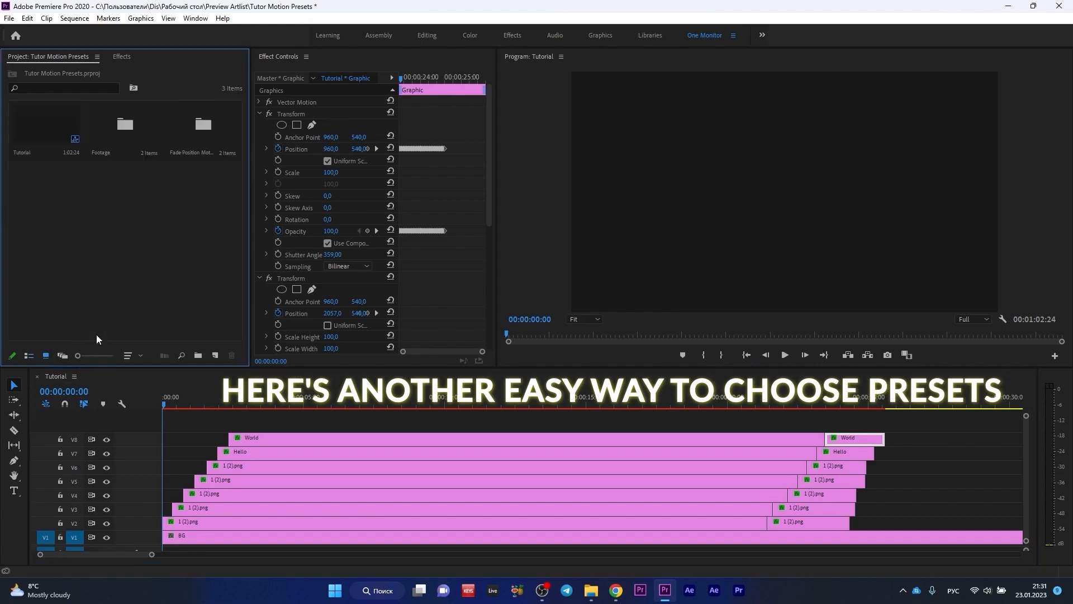
pyautogui.doubleClick(206, 140)
pyautogui.doubleClick(63, 143)
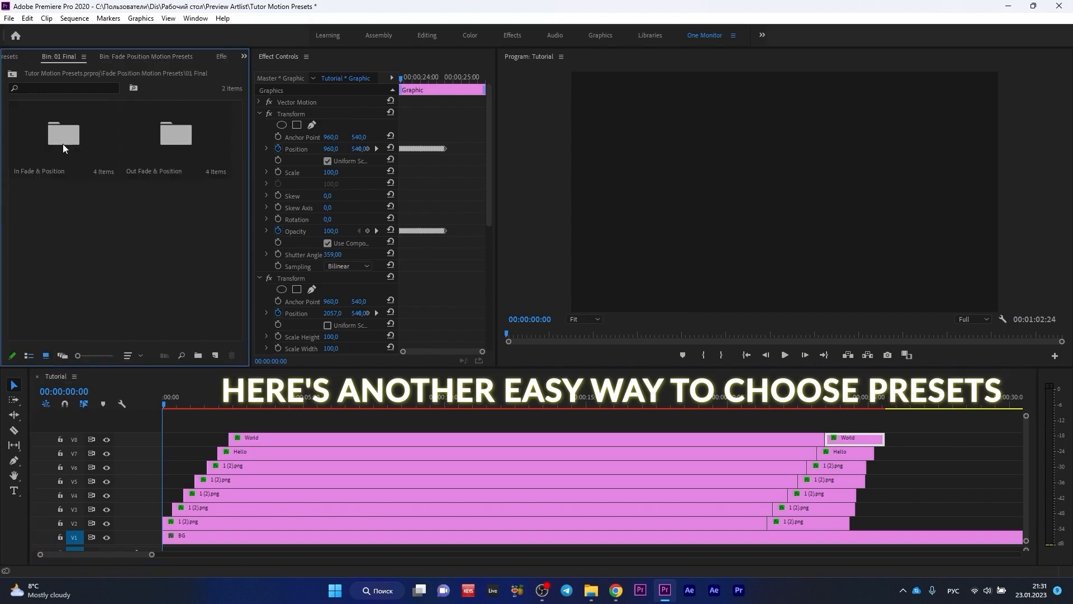
pyautogui.doubleClick(62, 143)
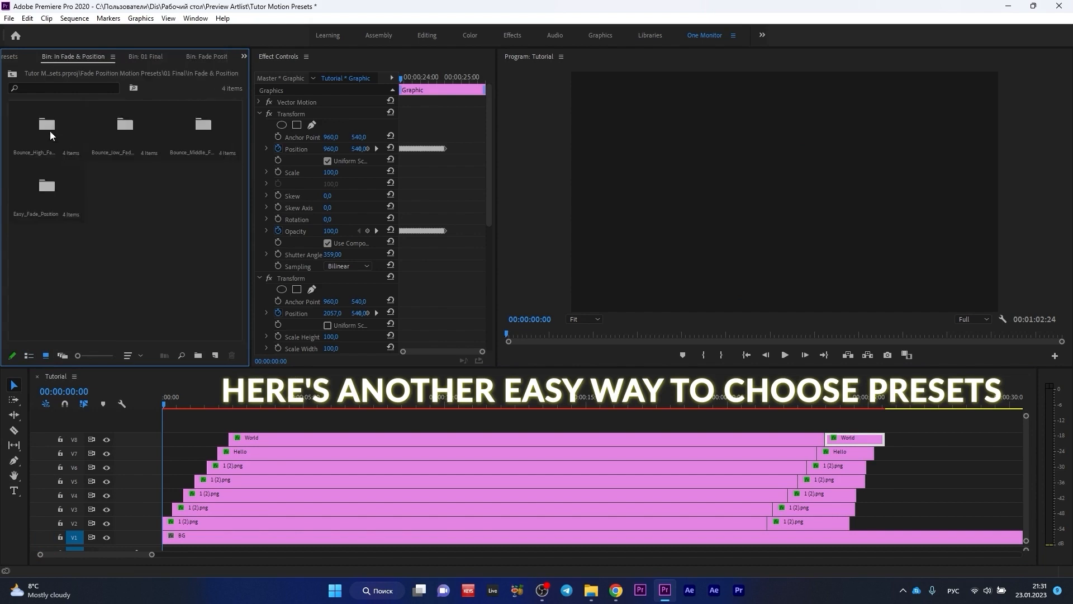
pyautogui.doubleClick(49, 130)
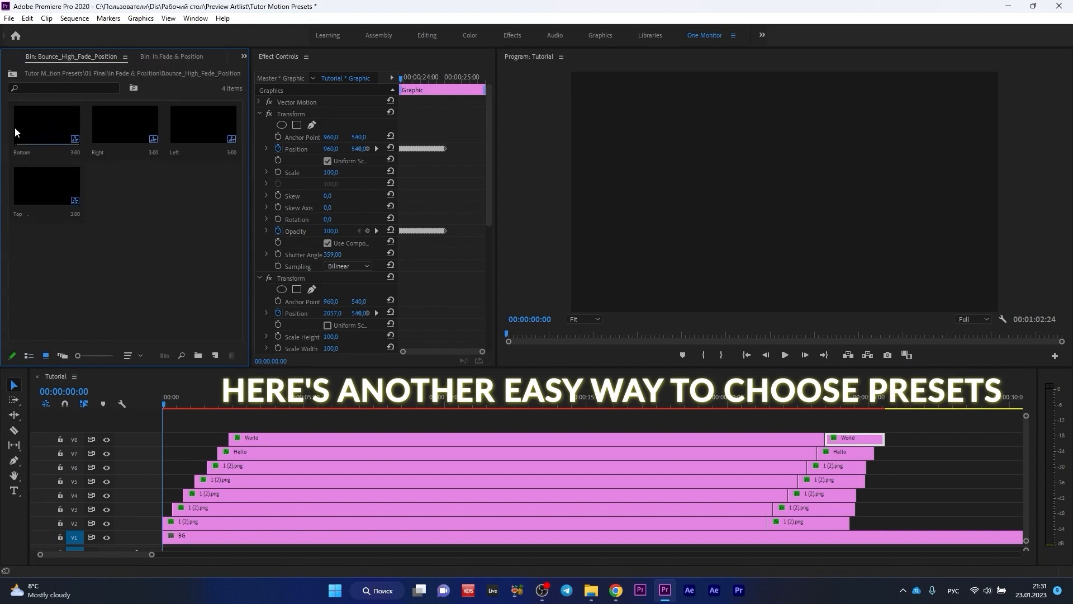
pyautogui.click(92, 355)
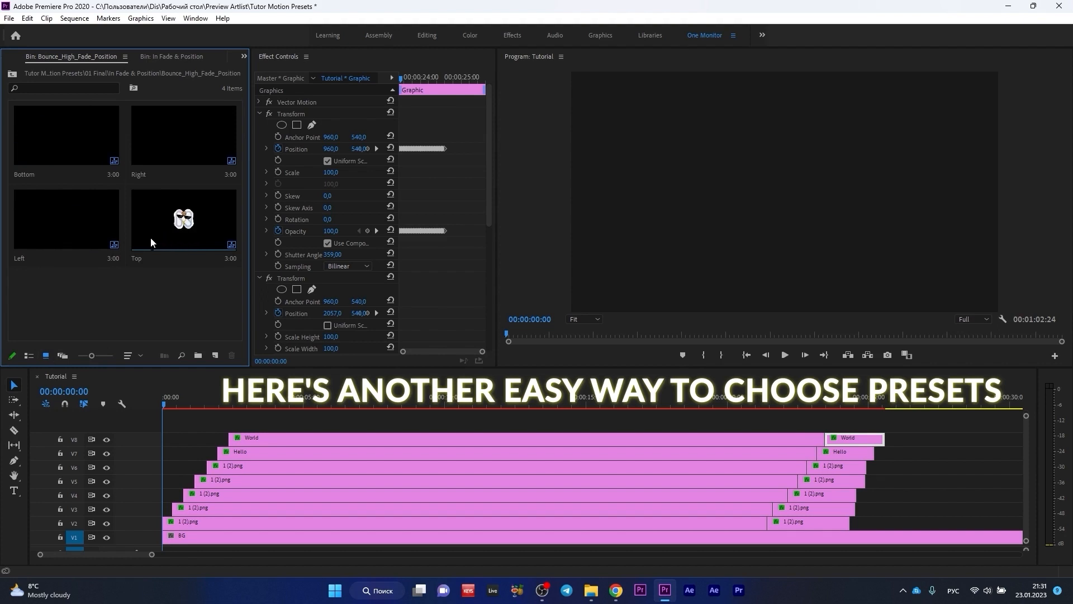
# Go back to In Fade & Position and open the Bounce_low_Fade_Position bin to browse its preset thumbnails.
pyautogui.click(12, 73)
pyautogui.doubleClick(119, 140)
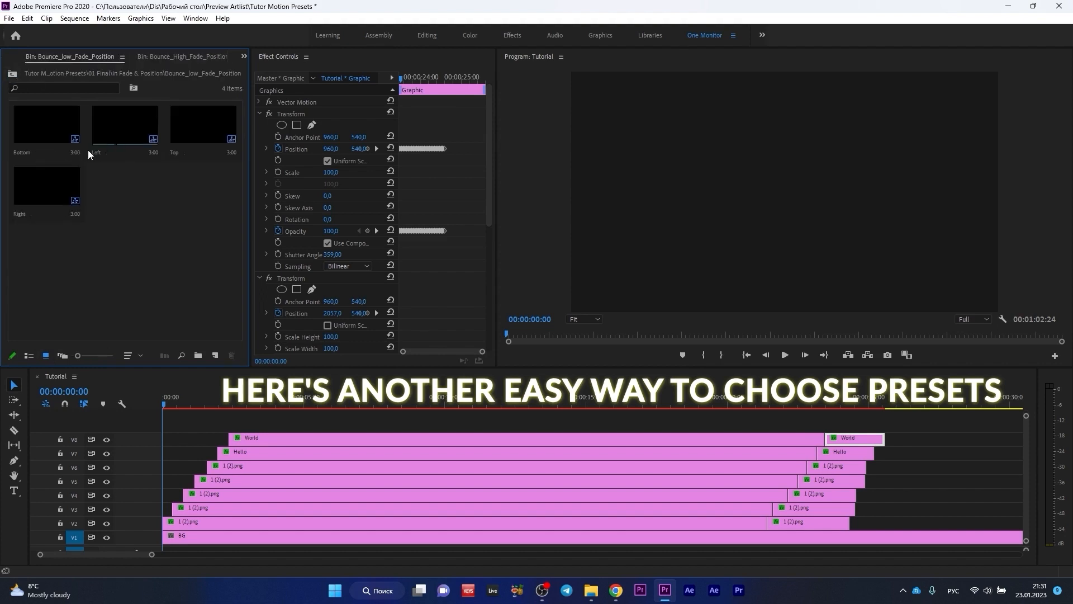